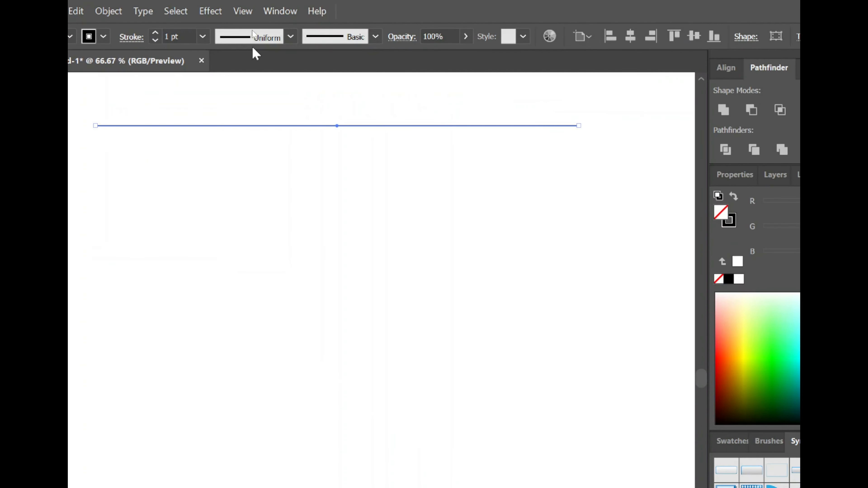
Step: Apply Width Profile 1 to the horizontal line and set its stroke weight to 18 pt
left_click(252, 27)
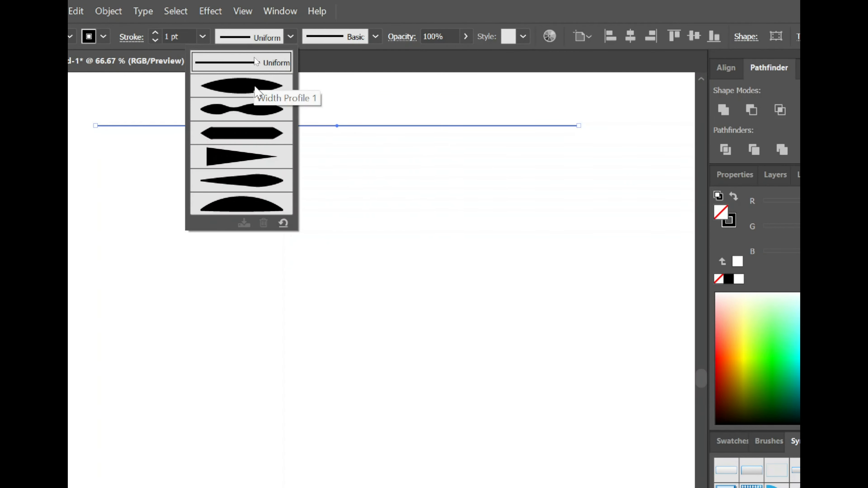
left_click(256, 86)
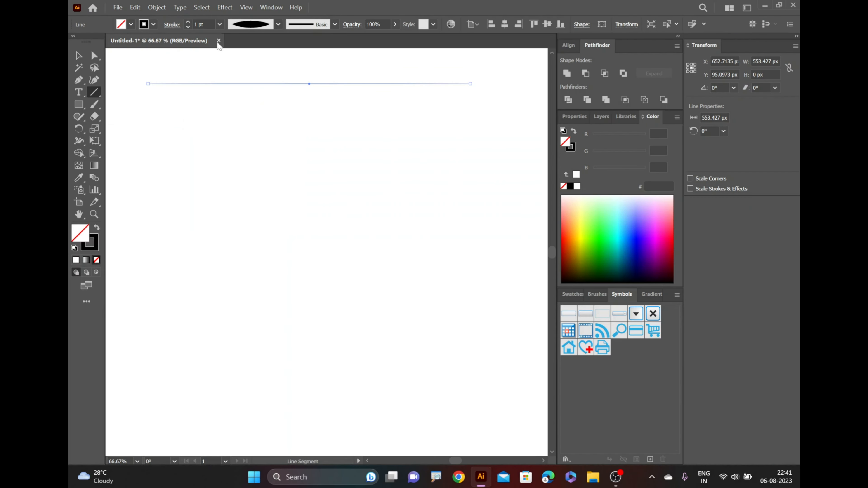
left_click(188, 22)
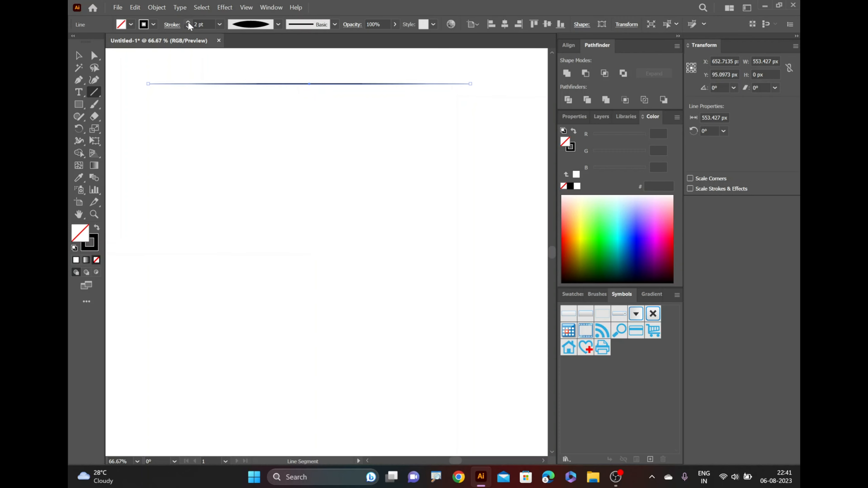
left_click(188, 22)
left_click(188, 21)
left_click(188, 22)
left_click(188, 21)
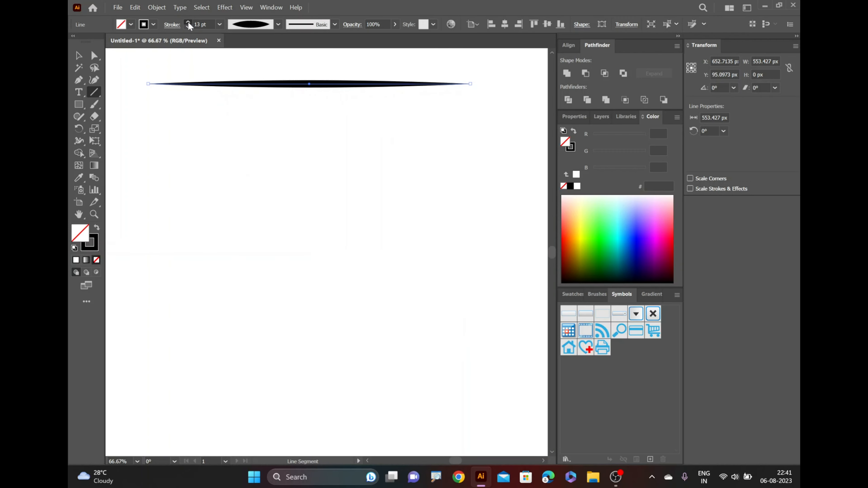
left_click(187, 21)
left_click(188, 22)
left_click(188, 22)
left_click(188, 22)
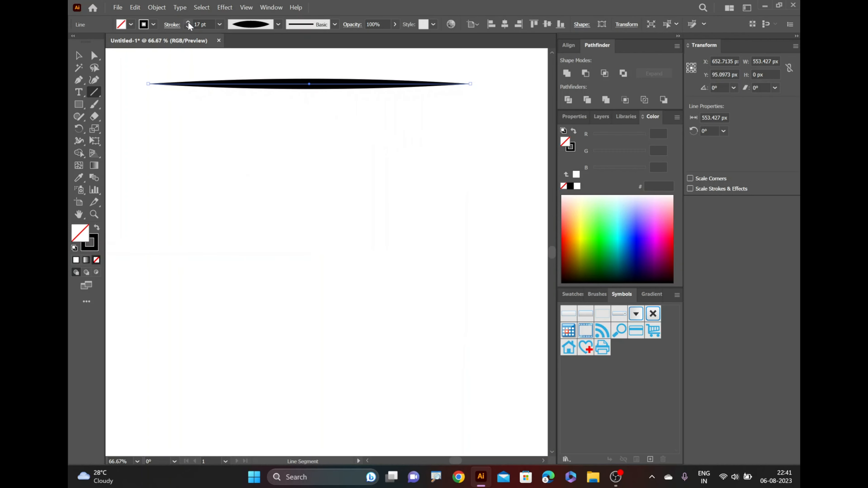
left_click(188, 22)
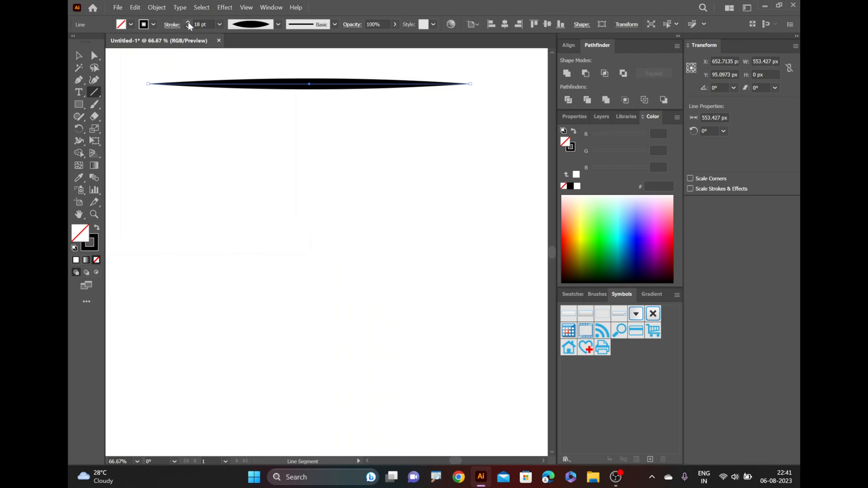
Step: Give the line's stroke a round cap and a round join
left_click(173, 25)
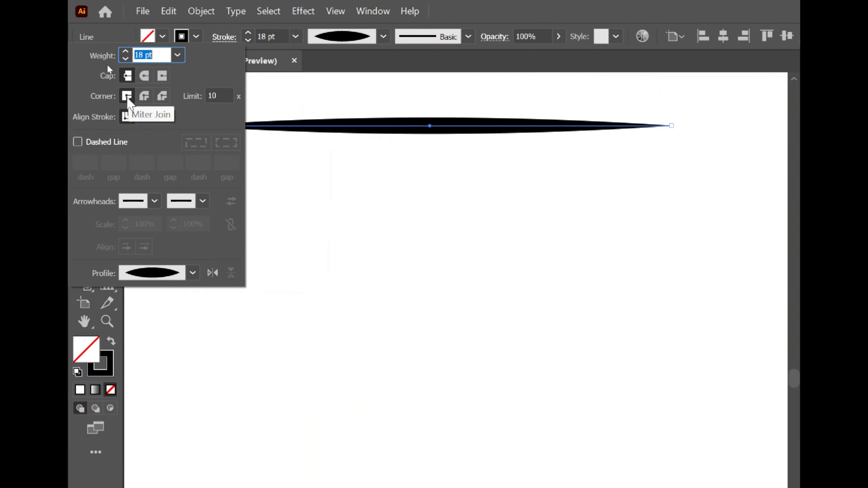
left_click(113, 56)
left_click(145, 99)
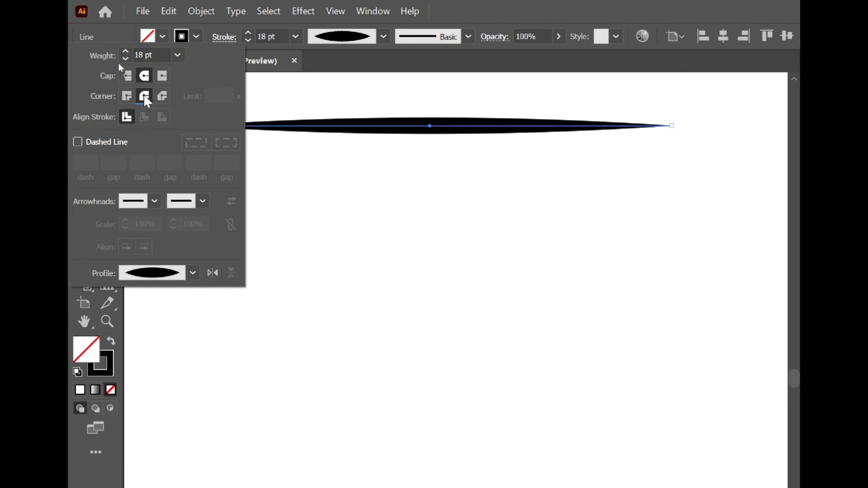
Step: Turn the stroke into a dashed line with a 0 pt dash and a 19 pt gap
left_click(77, 141)
type("0")
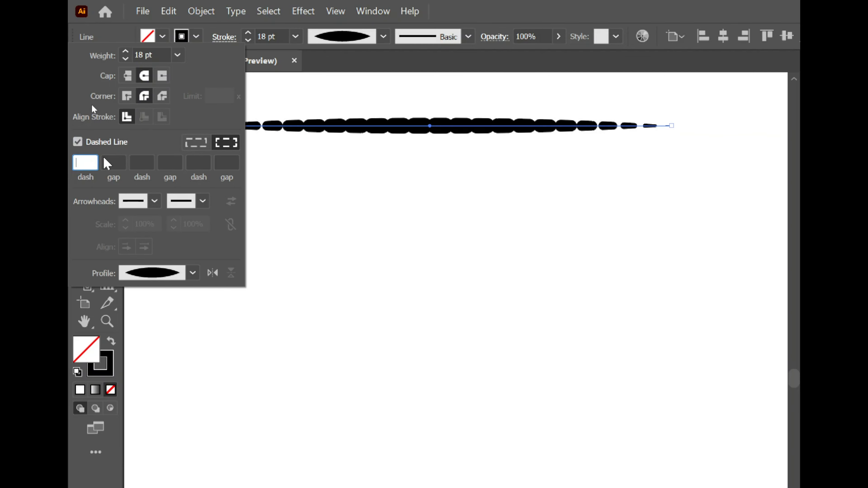
left_click(107, 160)
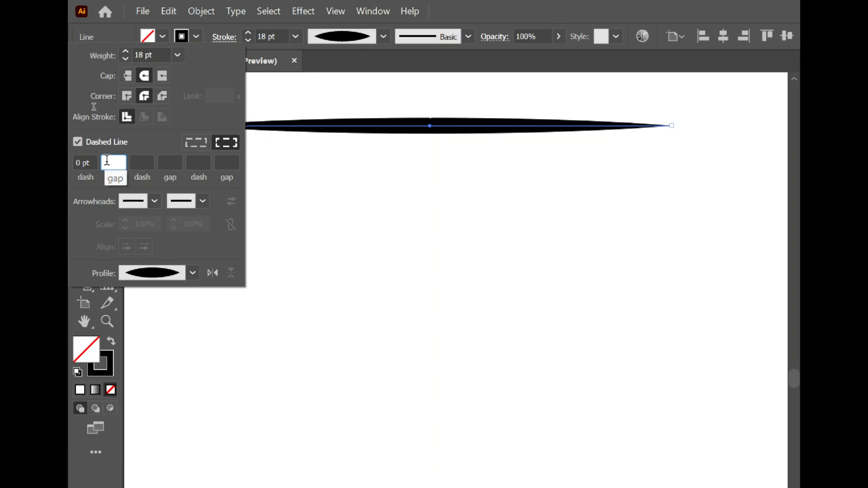
type("1")
type("2")
double_click(107, 160)
key("Up")
key("Up")
key("Up")
key("Up")
key("Up")
key("Up")
key("Up")
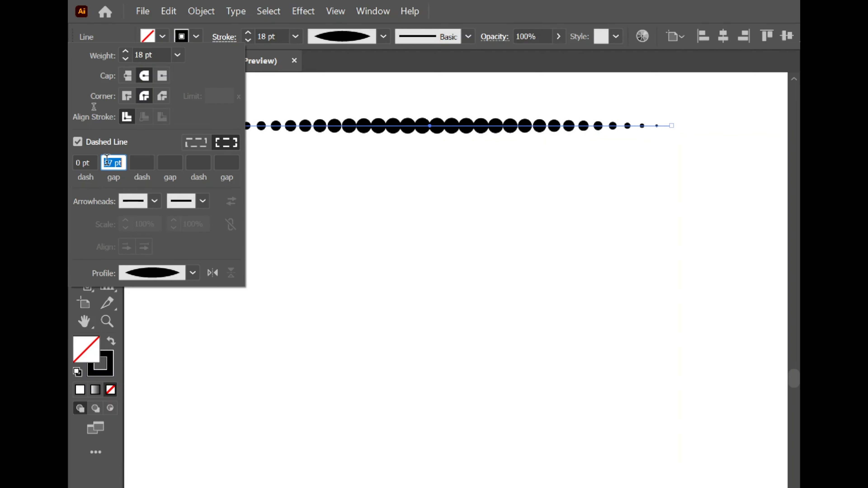
key("Up")
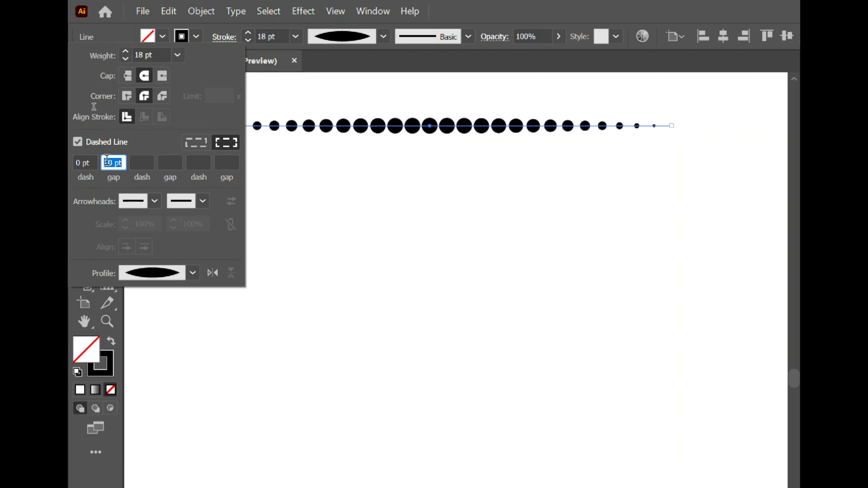
key("Down")
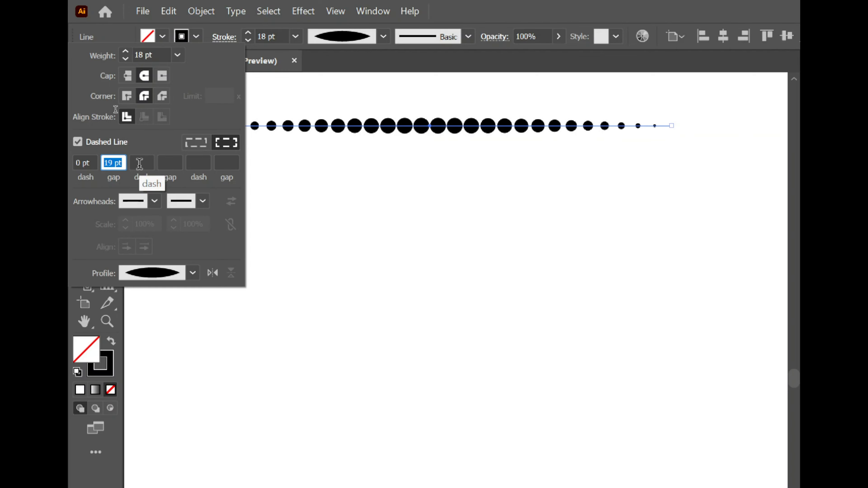
left_click(293, 149)
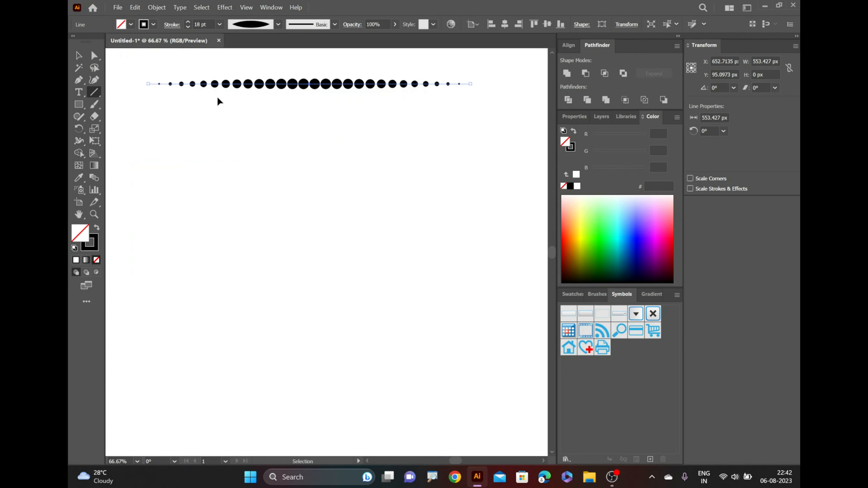
Step: Duplicate the dotted line about 211 px below the original and move both lines about 120 px down the artboard
left_click(79, 56)
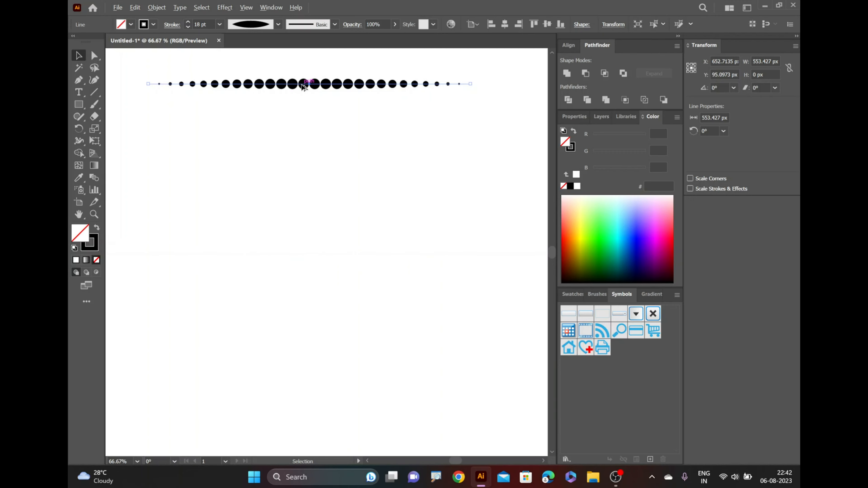
left_click_drag(304, 86, 303, 210)
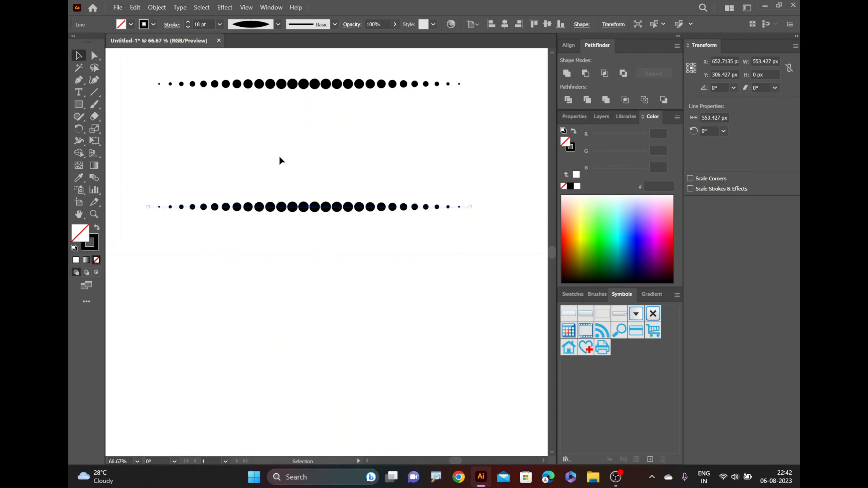
left_click_drag(187, 73, 286, 212)
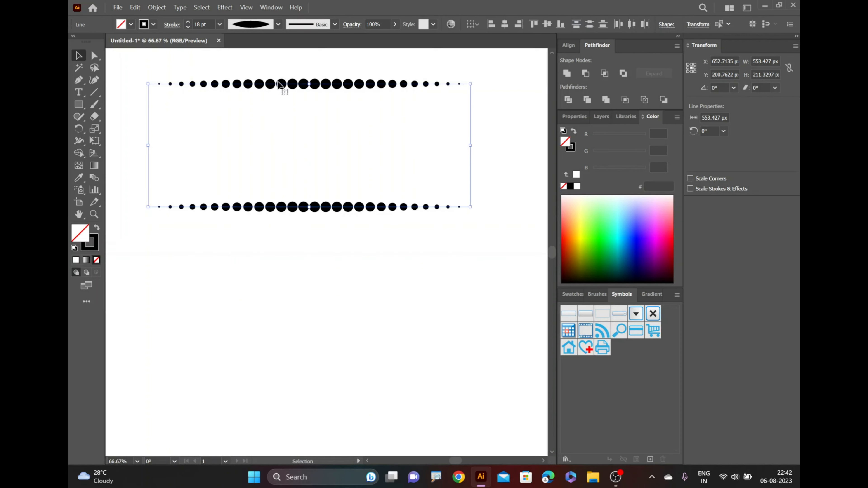
left_click_drag(278, 84, 276, 156)
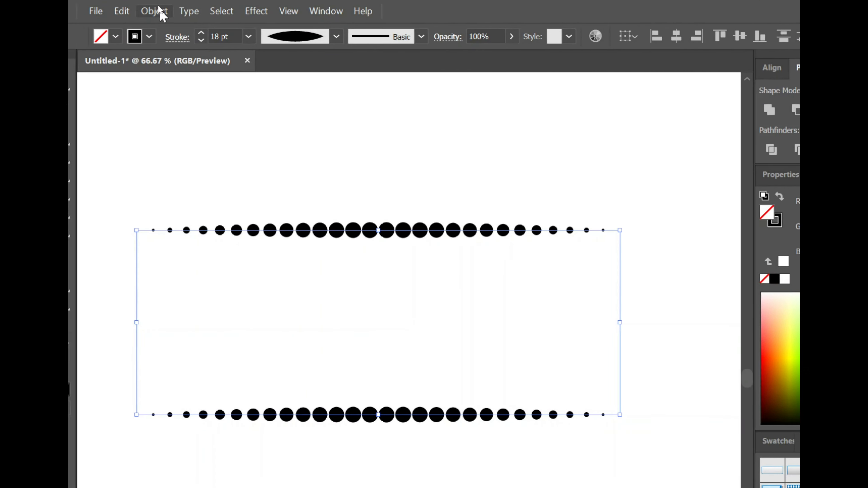
Step: Expand the appearance of both dotted lines and set the blend options to 13 specified steps
left_click(148, 11)
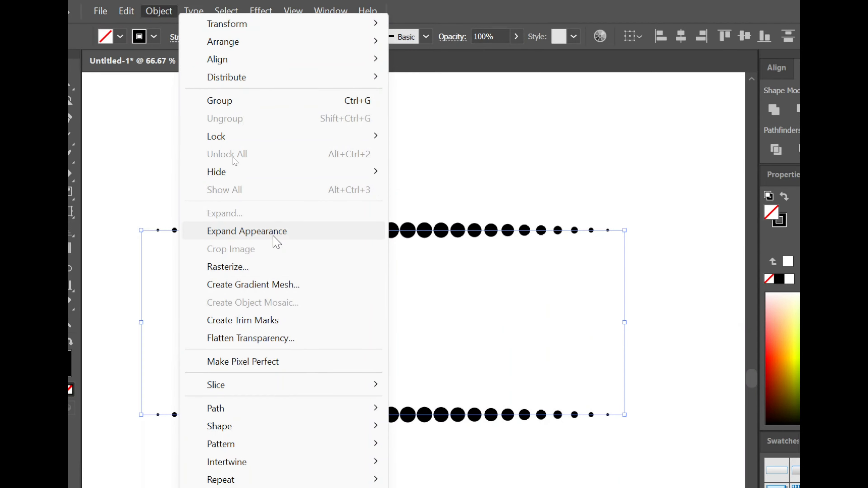
left_click(277, 232)
left_click(166, 10)
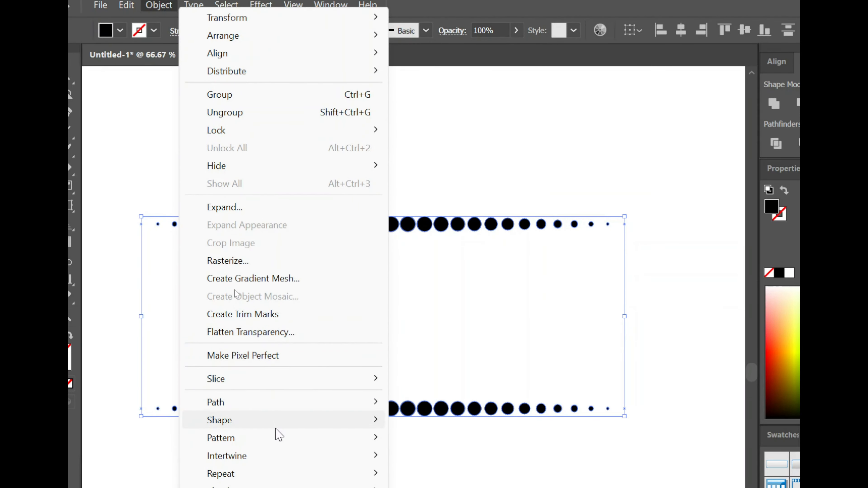
mouse_move(295, 386)
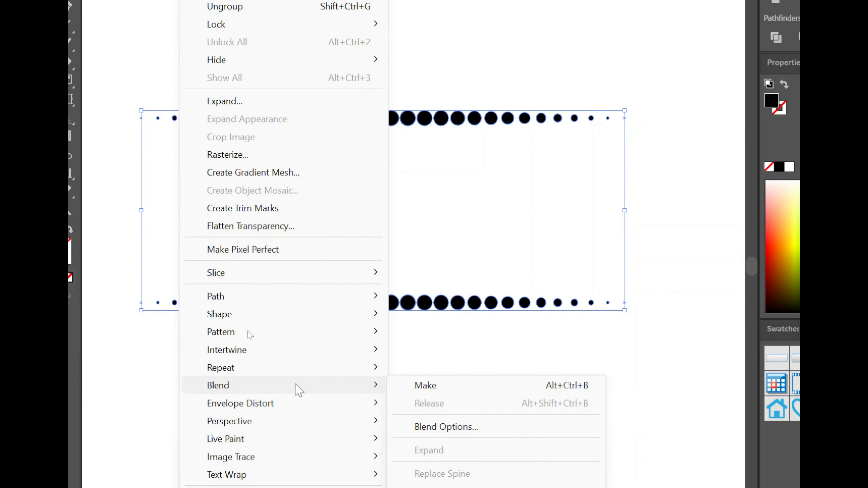
left_click(448, 427)
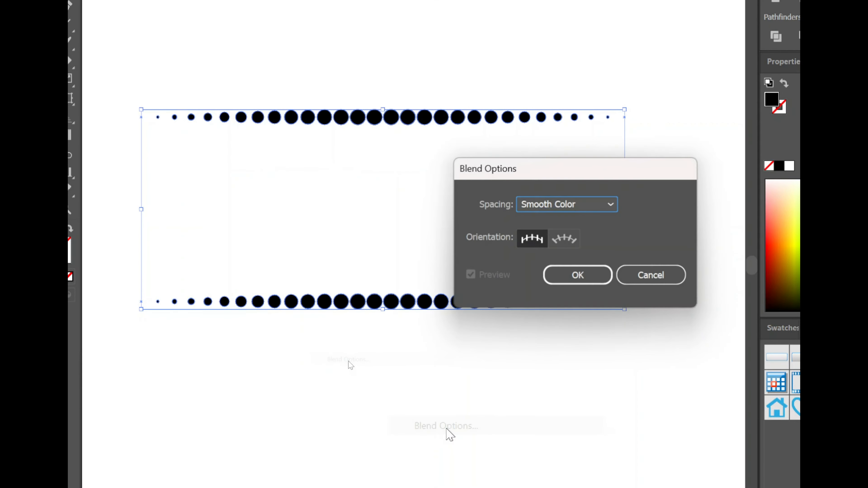
left_click(587, 201)
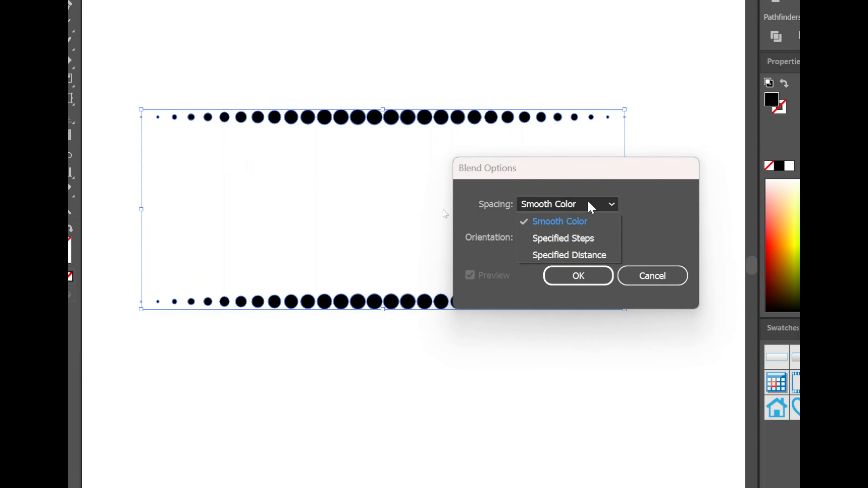
left_click(585, 237)
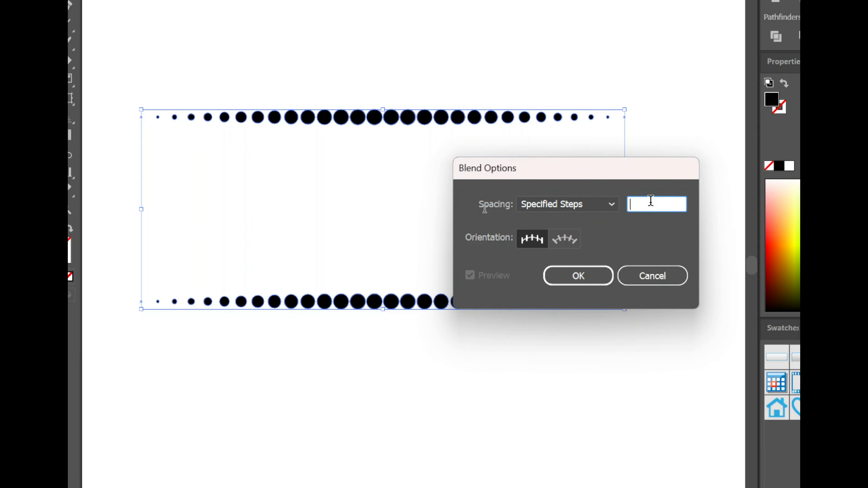
type("13")
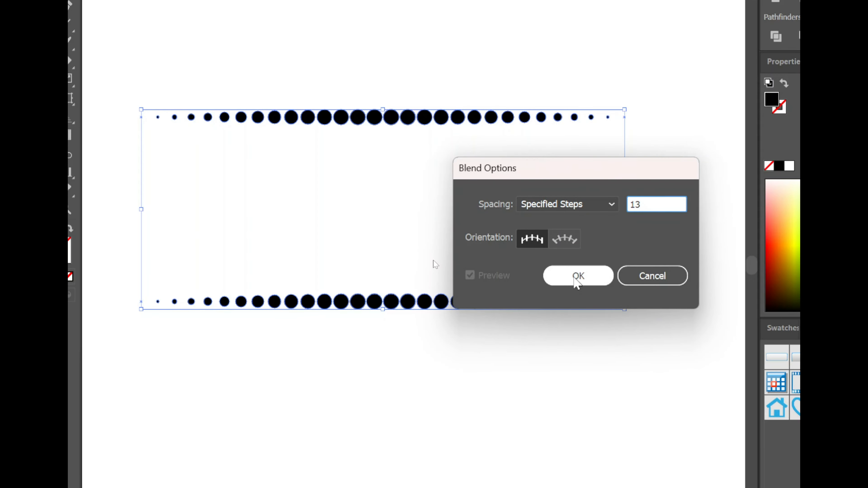
left_click(578, 277)
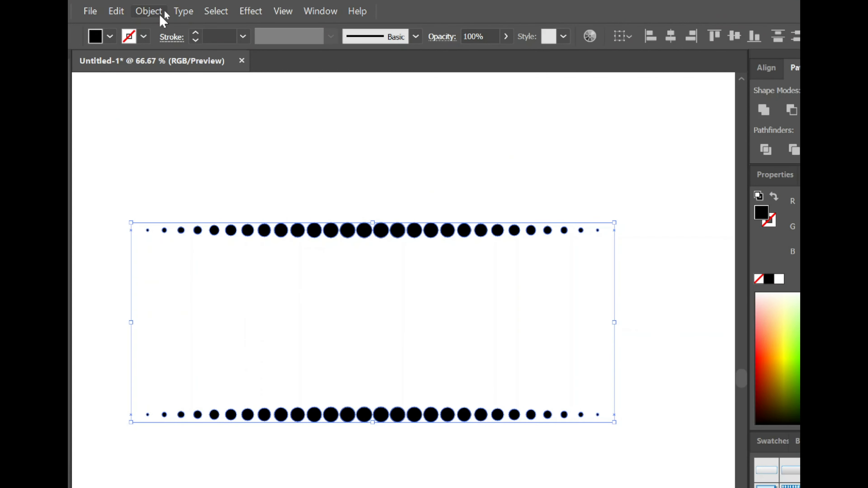
Step: Make a blend between the two rows of dots and deselect it
left_click(162, 14)
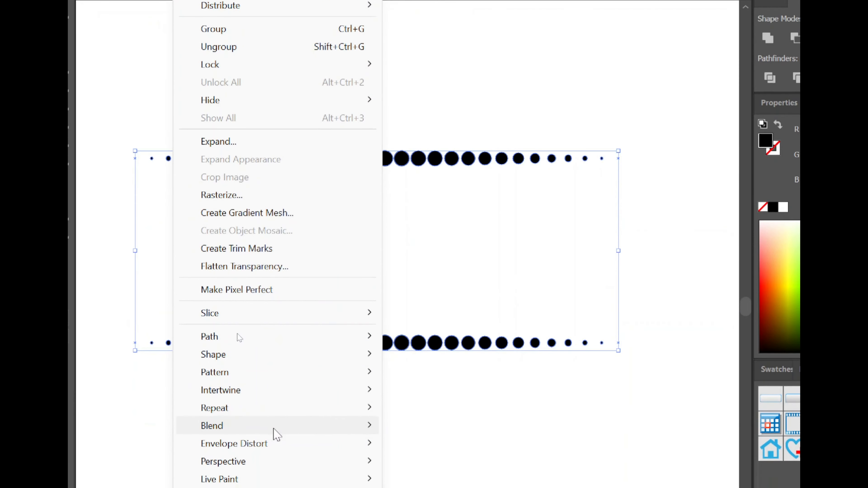
mouse_move(275, 433)
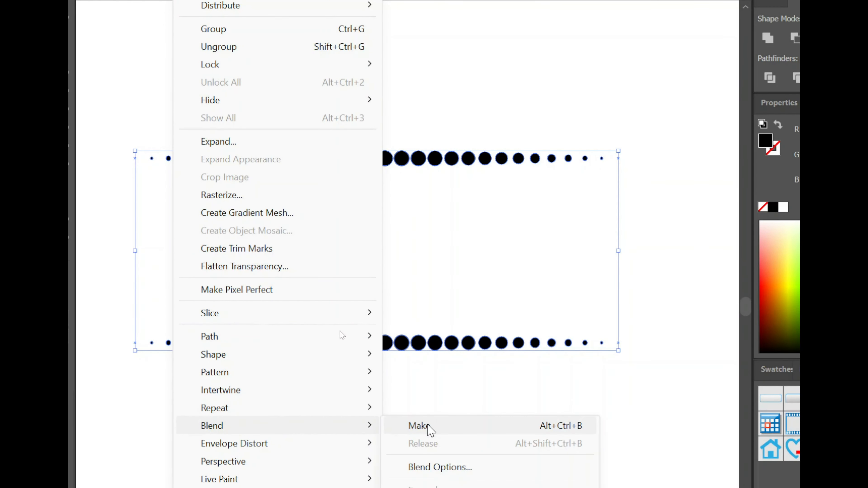
left_click(428, 428)
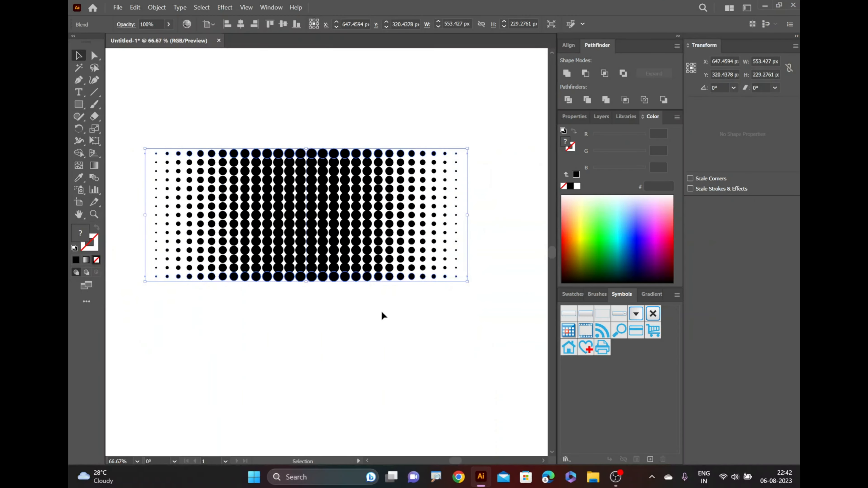
left_click(215, 107)
Step: Save the halftone blend as a static symbol and delete its instance from the artboard
left_click(292, 251)
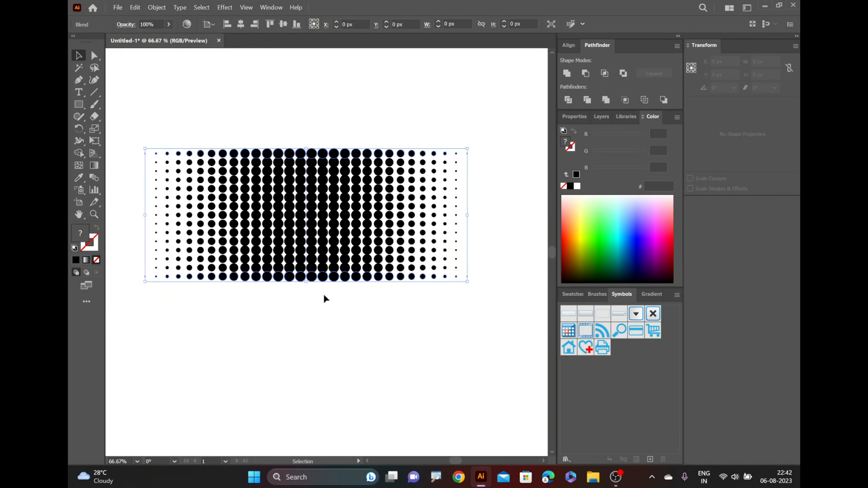
left_click_drag(288, 167, 610, 343)
left_click(412, 234)
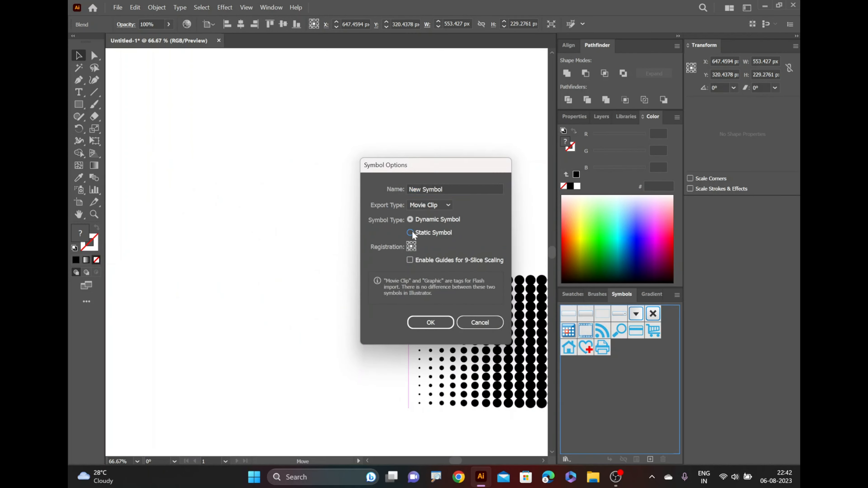
left_click(433, 322)
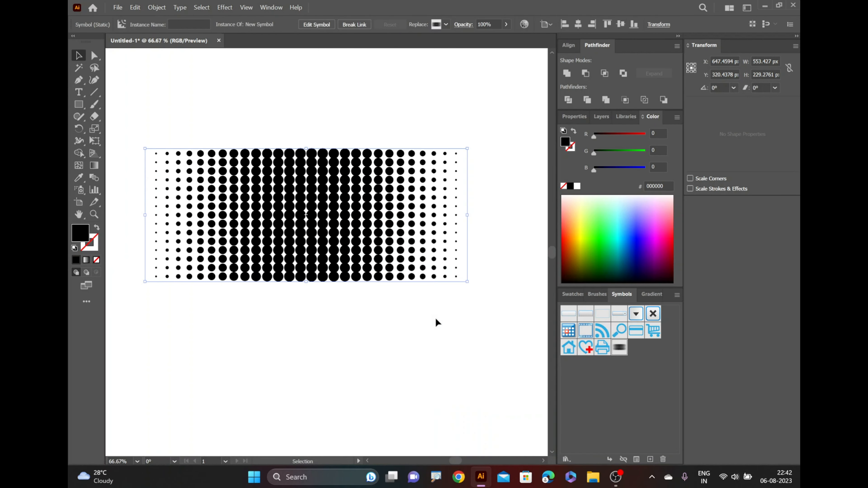
key("Delete")
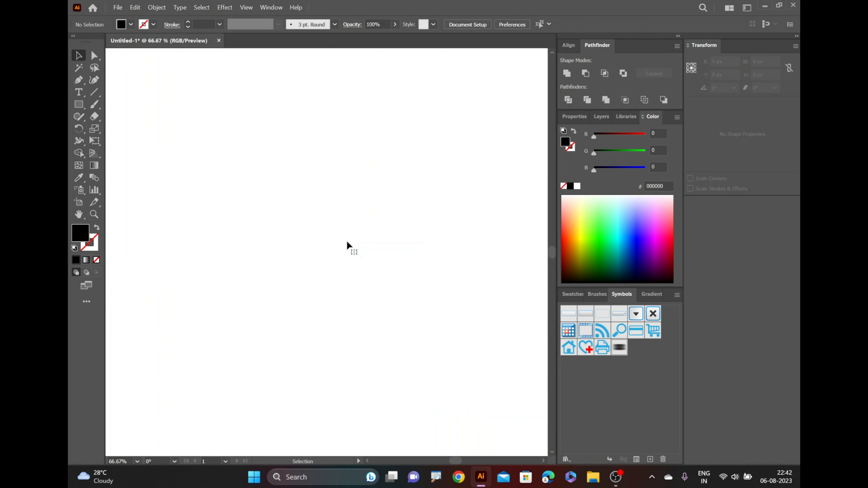
Step: Draw a circle about 357 px in diameter with no fill and a 1 pt black stroke, and deselect it
left_click(81, 107)
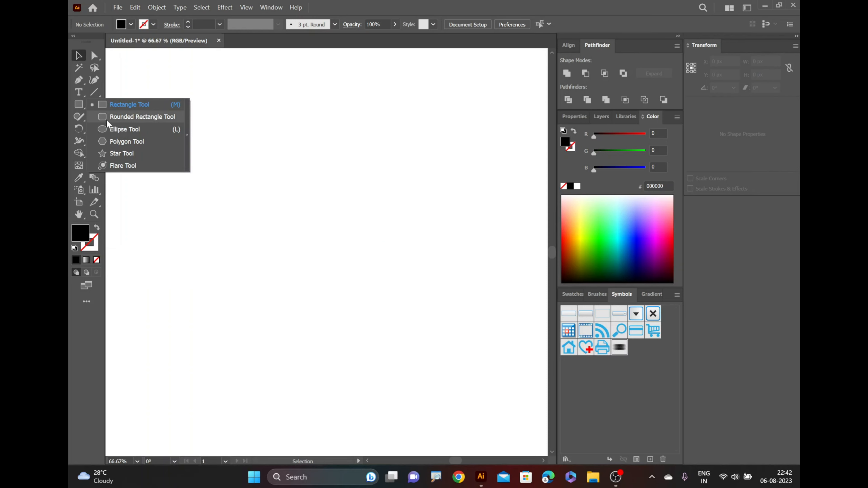
left_click(115, 129)
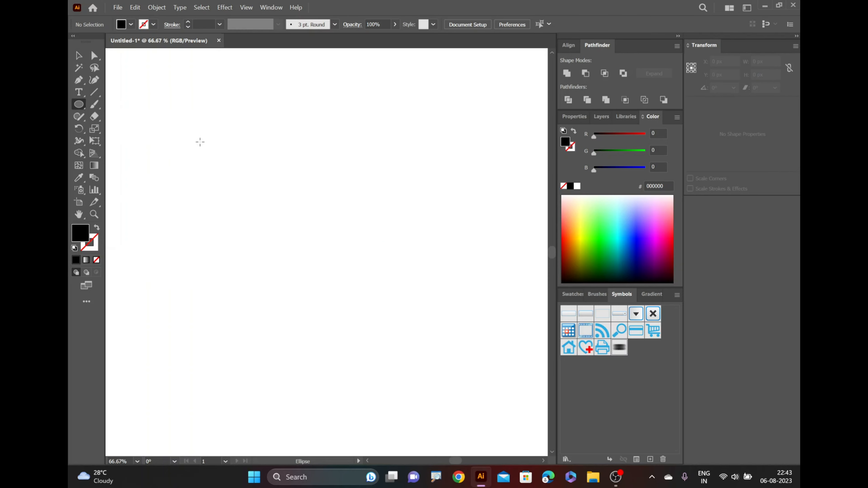
left_click(97, 229)
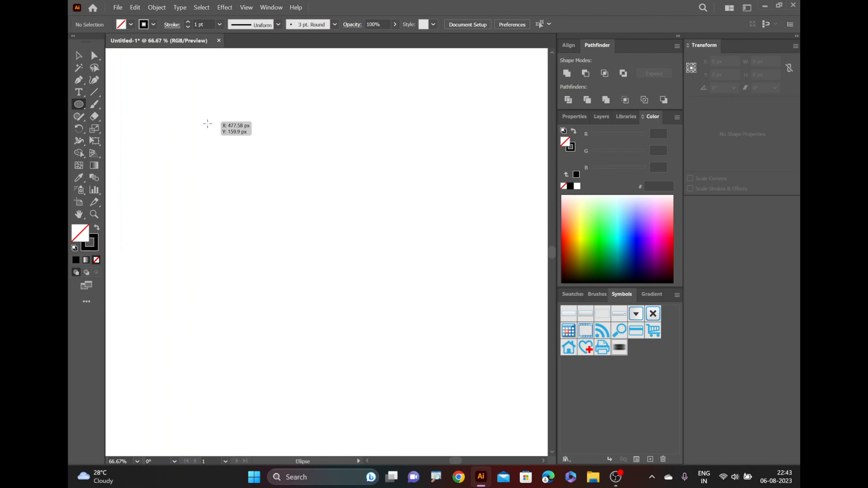
left_click_drag(209, 140, 417, 348)
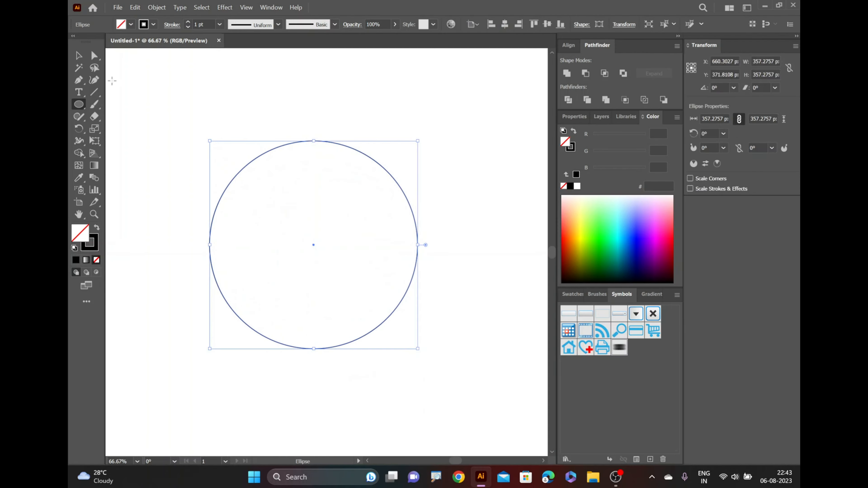
left_click(79, 56)
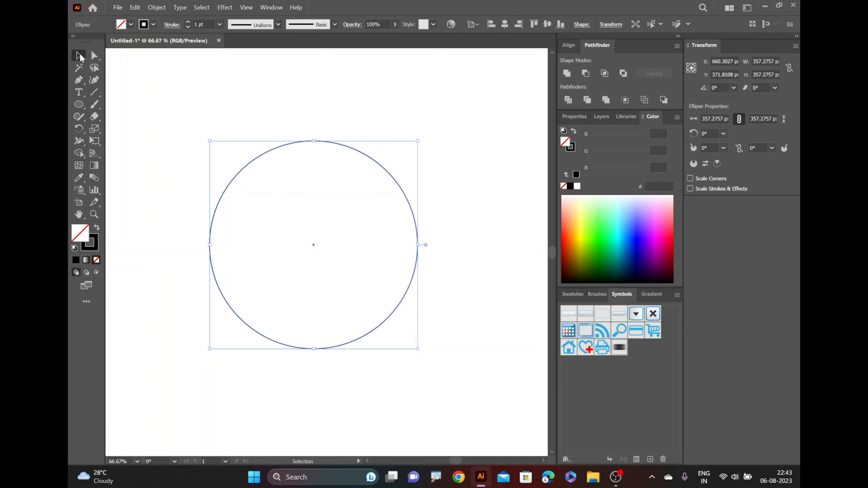
left_click(149, 90)
Step: Delete the circle's left anchor point to leave only the right half arc
key("a")
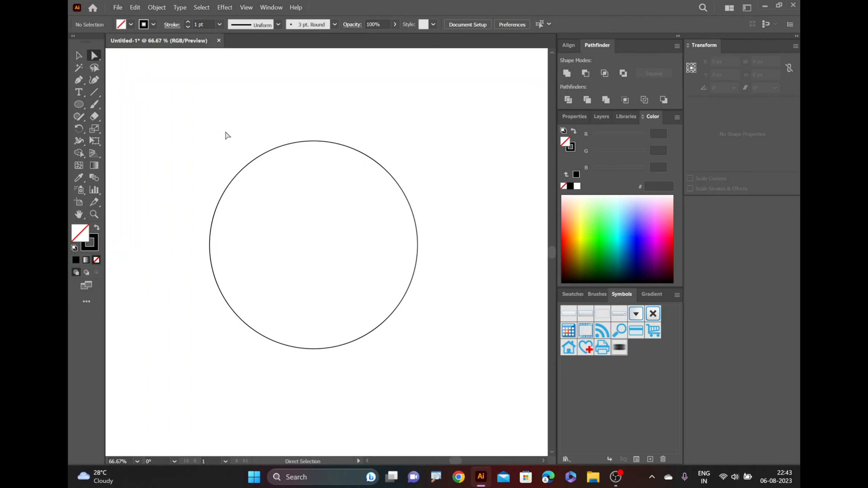
left_click_drag(225, 135, 252, 350)
key("Delete")
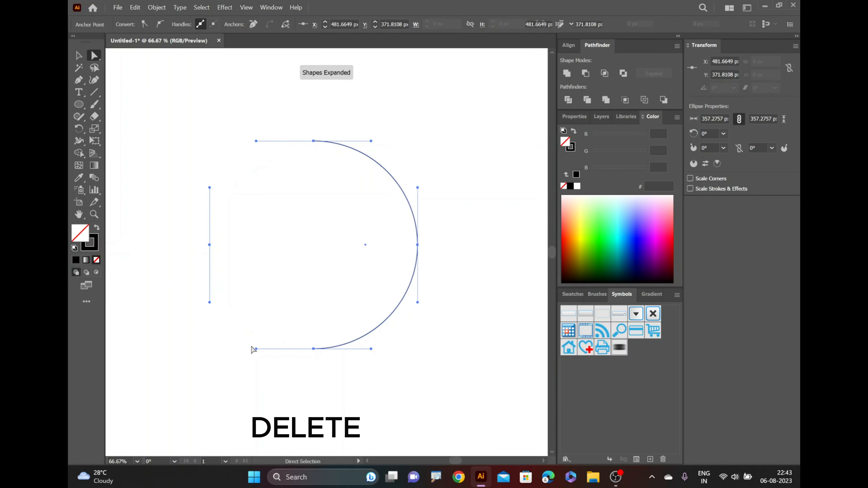
left_click(79, 56)
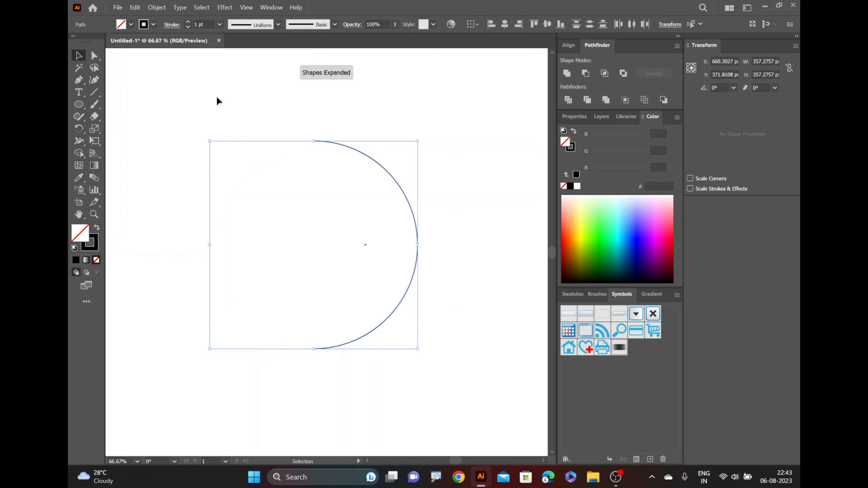
Step: Apply the classic 3D Revolve effect to the half-circle arc with the preview shown
left_click_drag(223, 102, 363, 169)
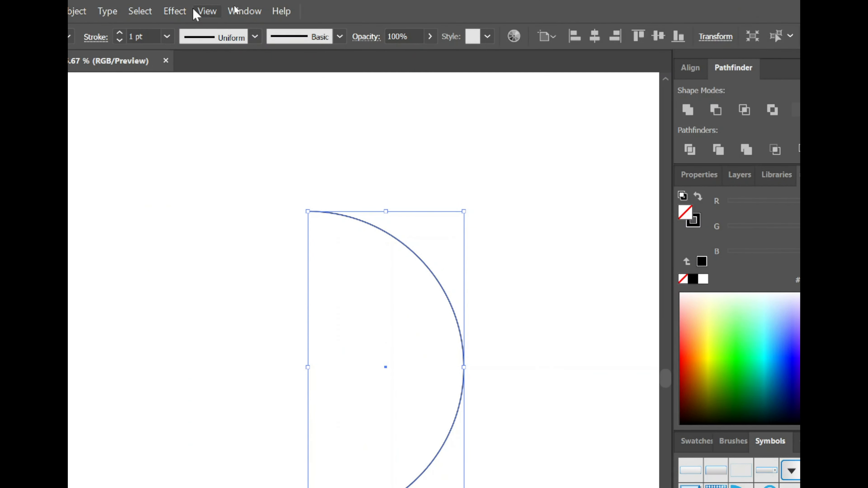
left_click(178, 11)
mouse_move(278, 107)
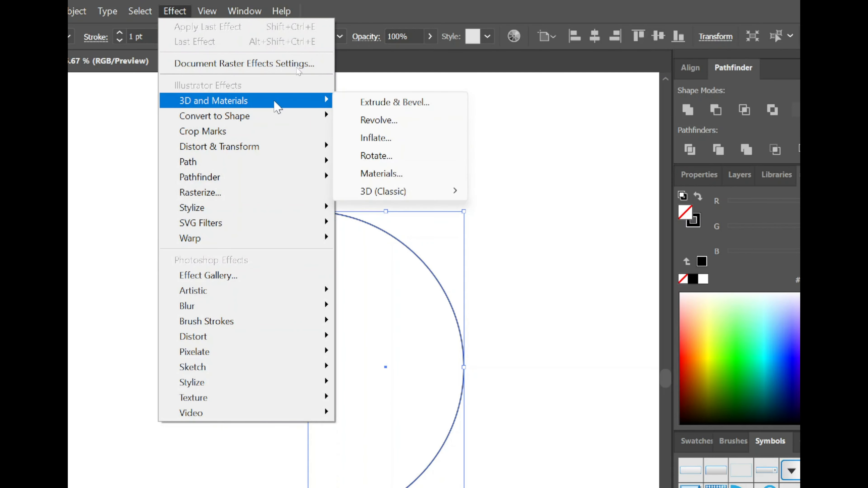
mouse_move(409, 193)
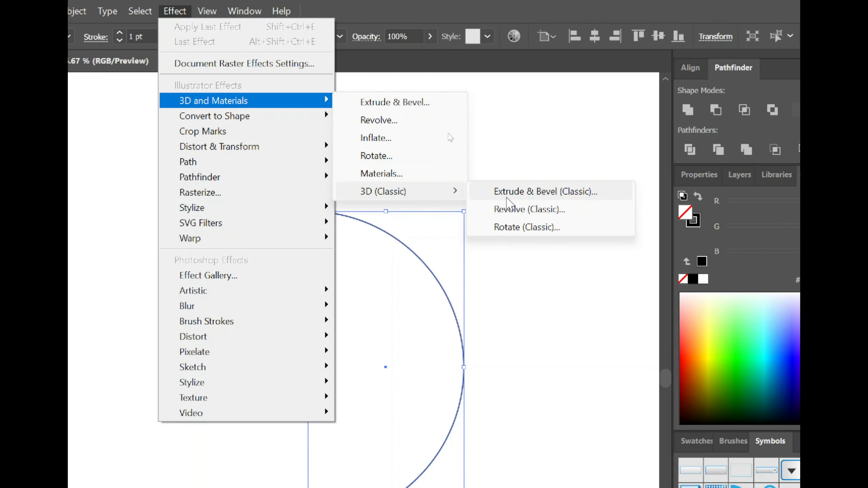
left_click(516, 209)
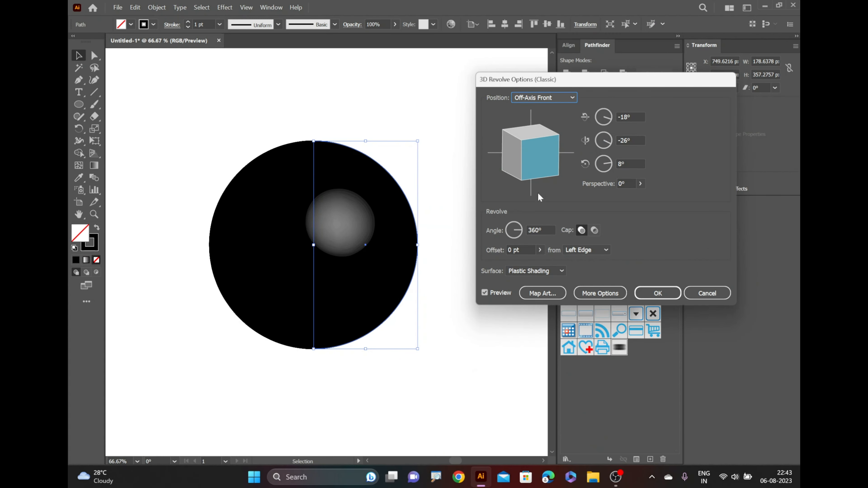
left_click_drag(610, 88, 643, 59)
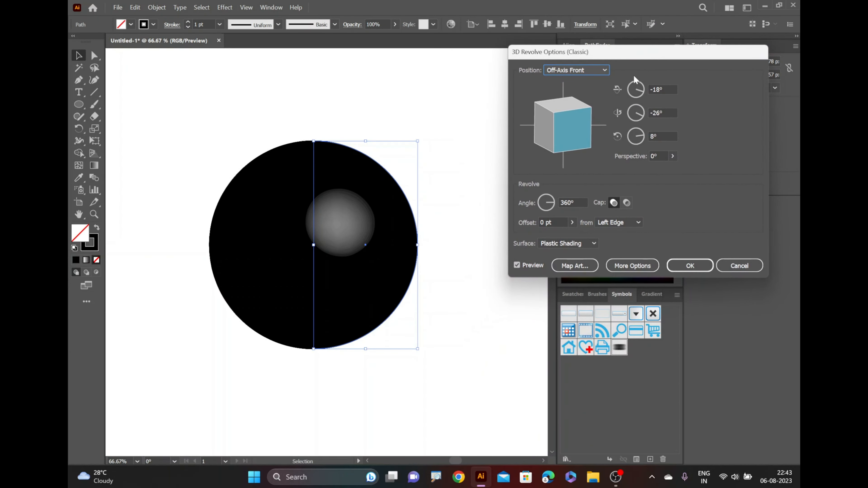
Step: Map the New Symbol halftone artwork onto surface 1 of the revolved sphere with Invisible Geometry enabled
left_click(574, 266)
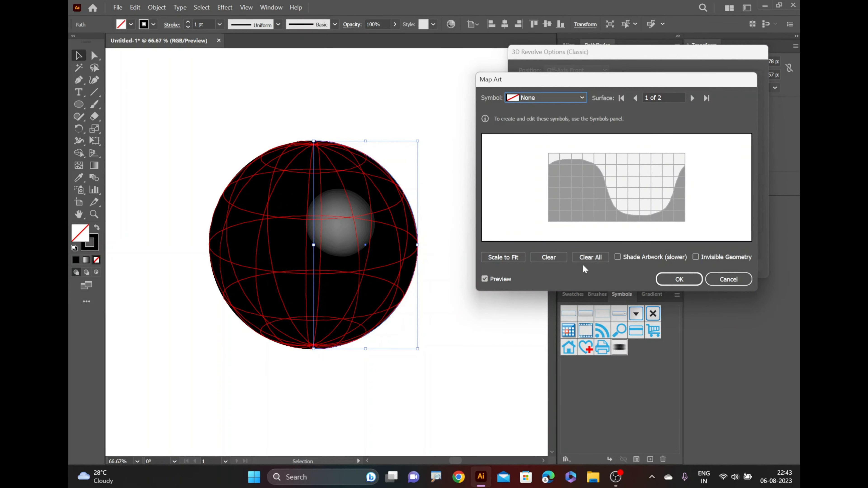
left_click(694, 258)
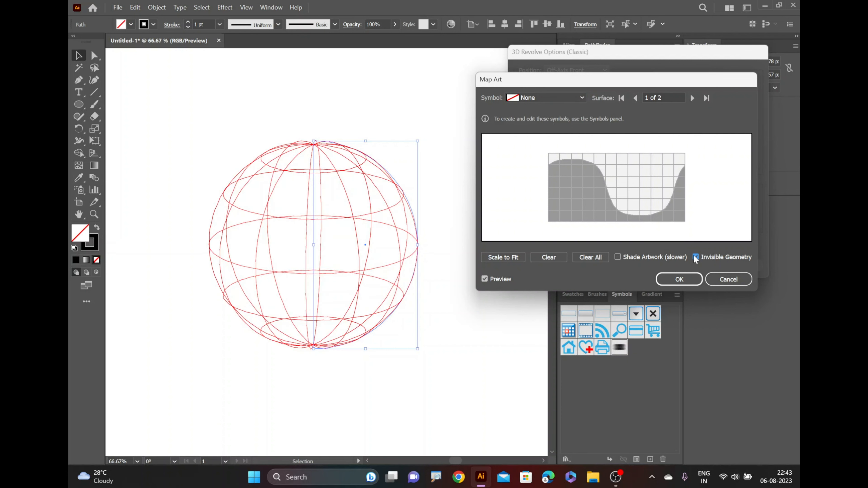
left_click(571, 97)
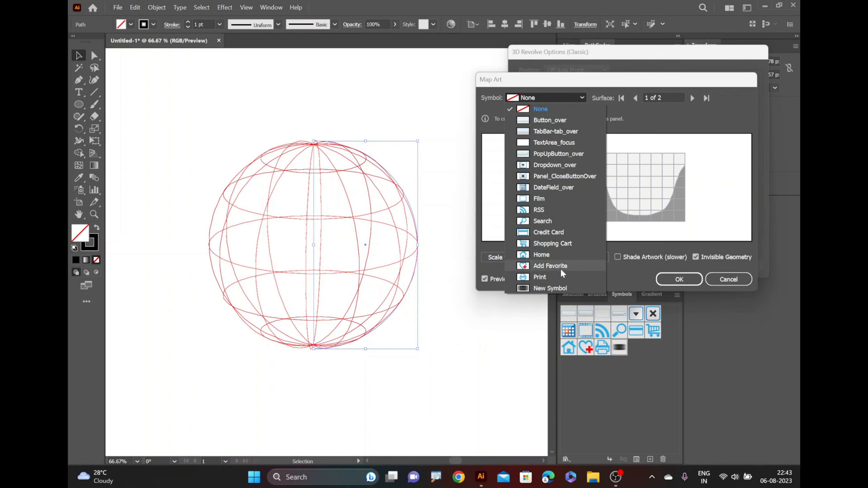
left_click(562, 287)
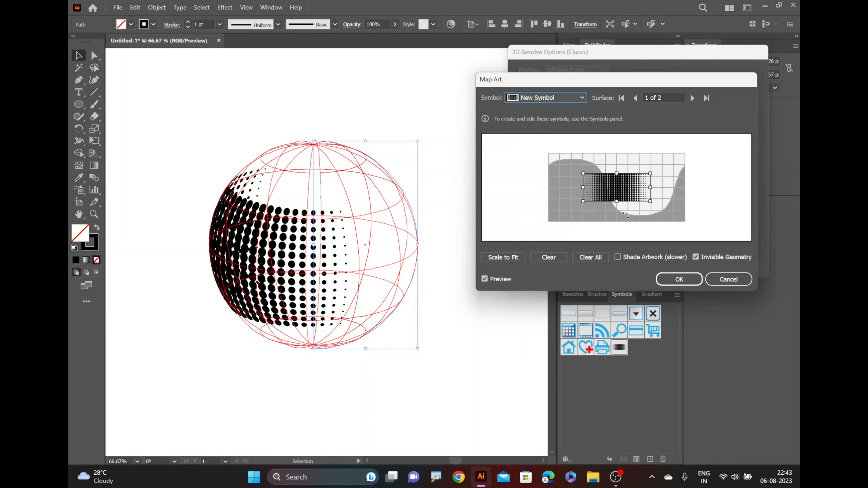
Step: Enlarge and rotate the mapped symbol into a diagonal band running down the sphere's left side, and apply the mapping and revolve effect
left_click_drag(654, 205, 656, 224)
left_click_drag(589, 171, 584, 167)
left_click_drag(566, 182, 576, 165)
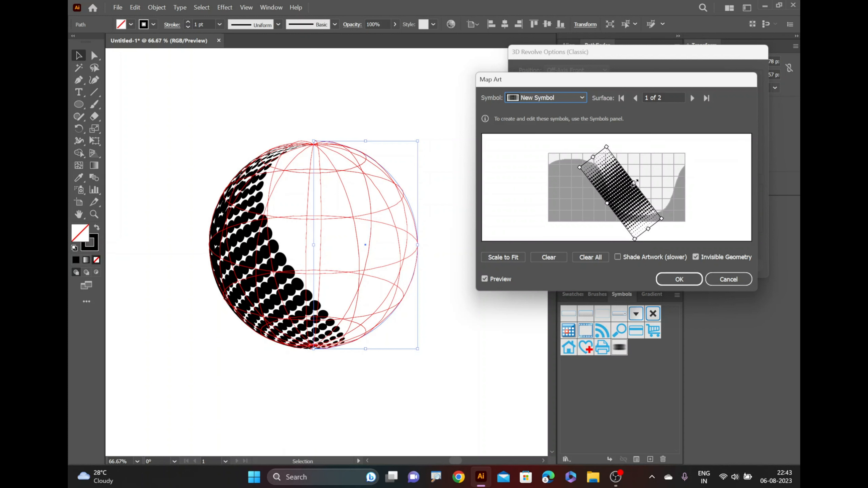
left_click_drag(634, 181, 637, 183)
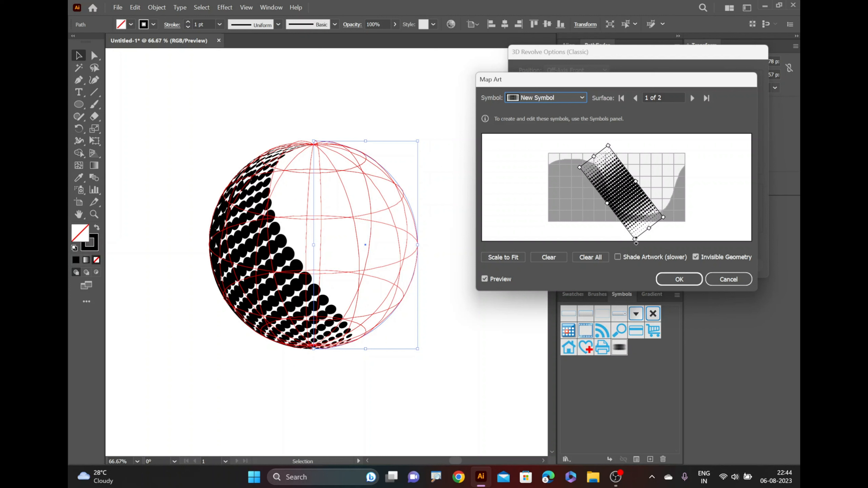
left_click_drag(635, 239, 634, 235)
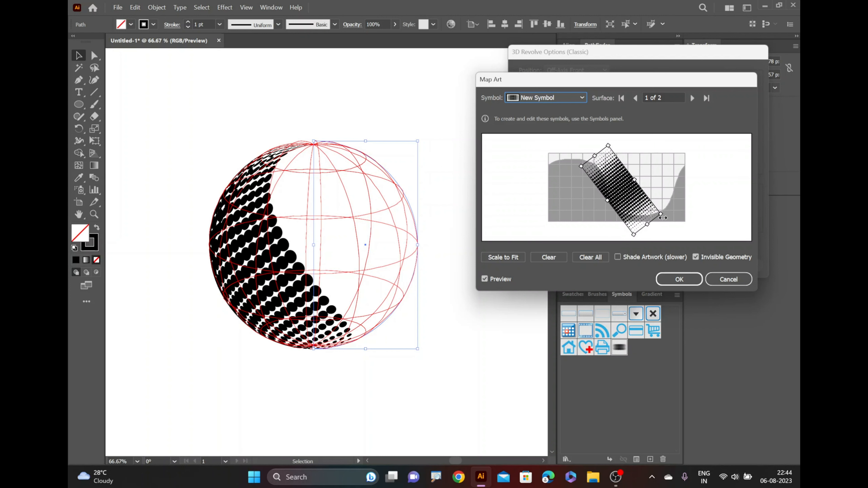
left_click_drag(661, 213, 663, 212)
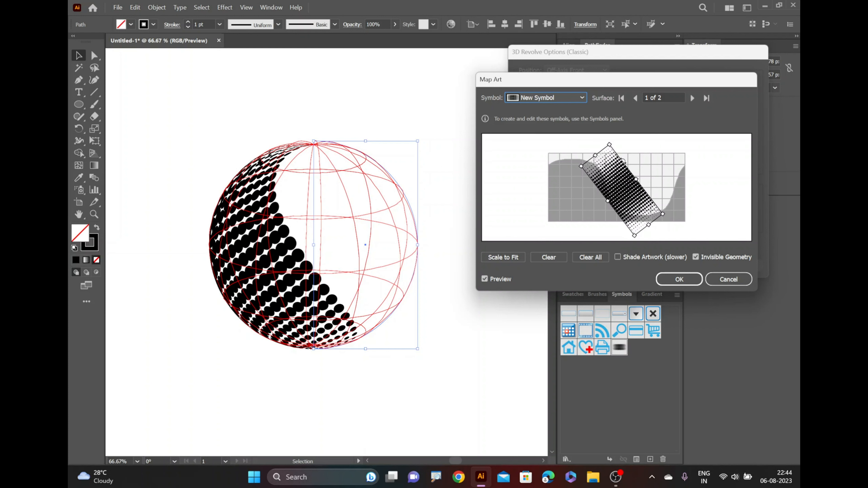
left_click_drag(609, 141, 604, 144)
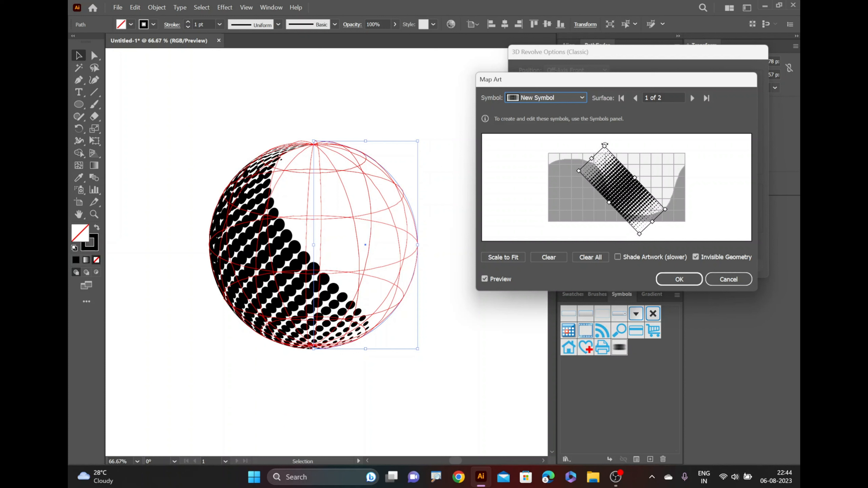
left_click(679, 279)
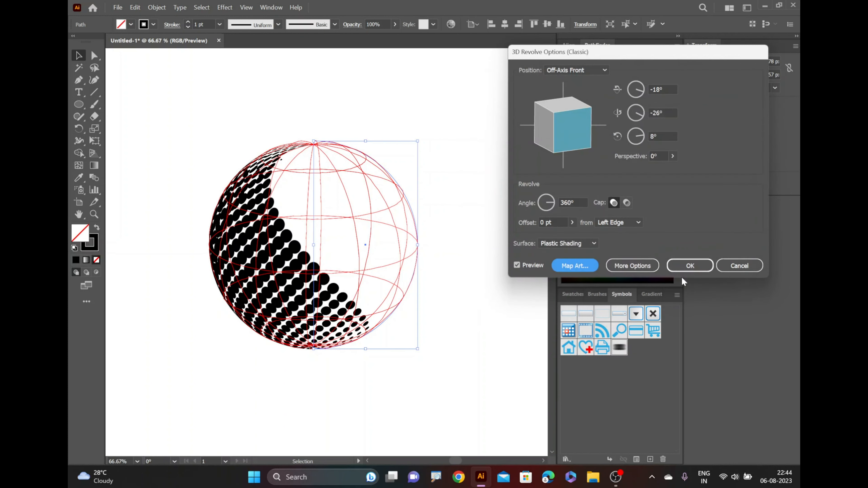
left_click(685, 268)
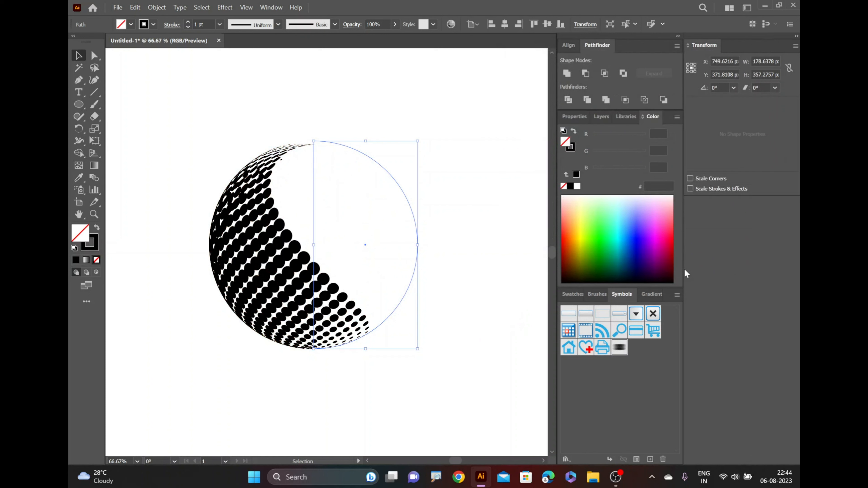
Step: Select the halftone sphere and expand its appearance
left_click(240, 125)
left_click_drag(222, 128, 328, 269)
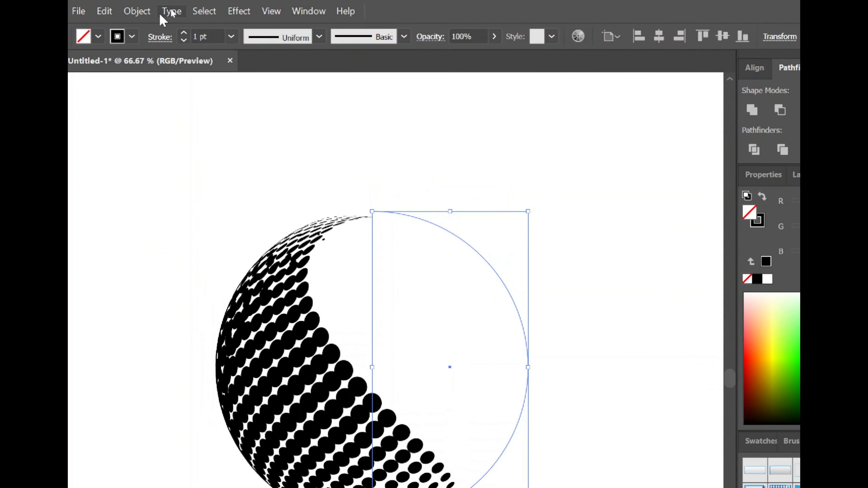
left_click(138, 11)
left_click(225, 234)
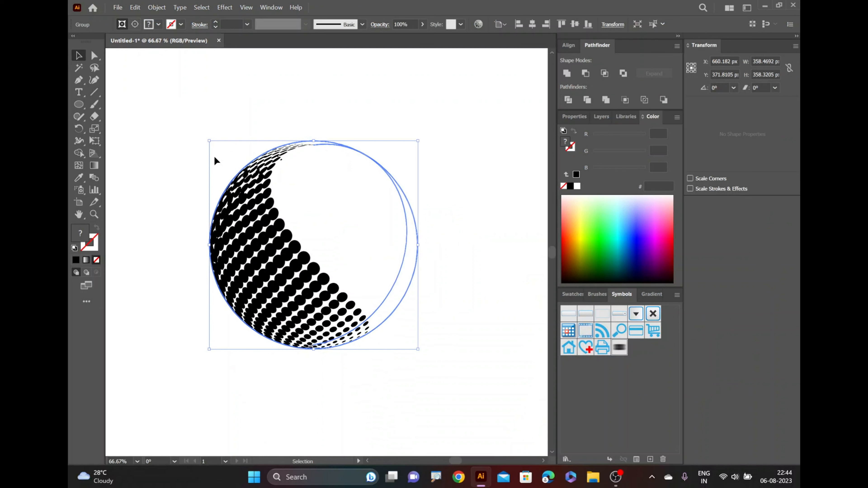
Step: Ungroup the expanded sphere twice and release its clipping mask
right_click(406, 219)
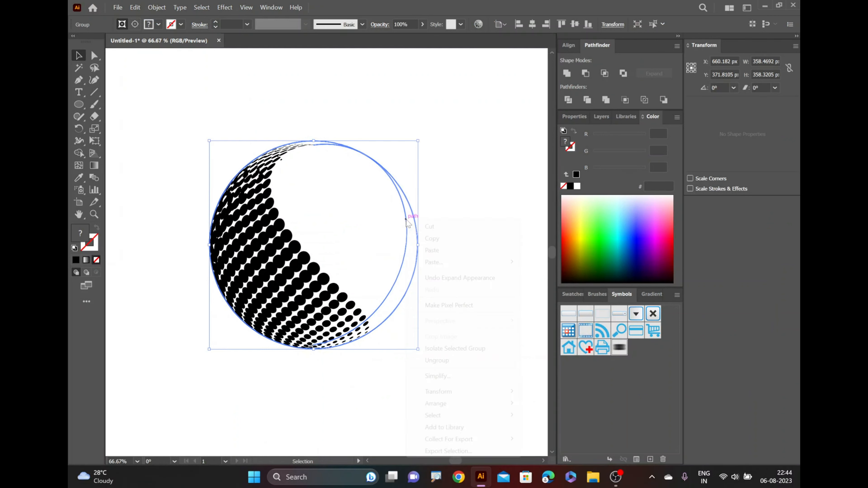
left_click(435, 360)
right_click(416, 232)
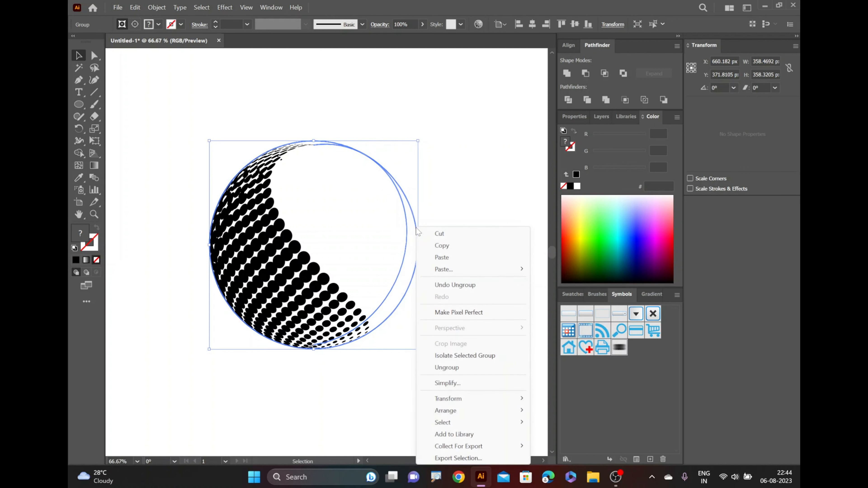
left_click(455, 367)
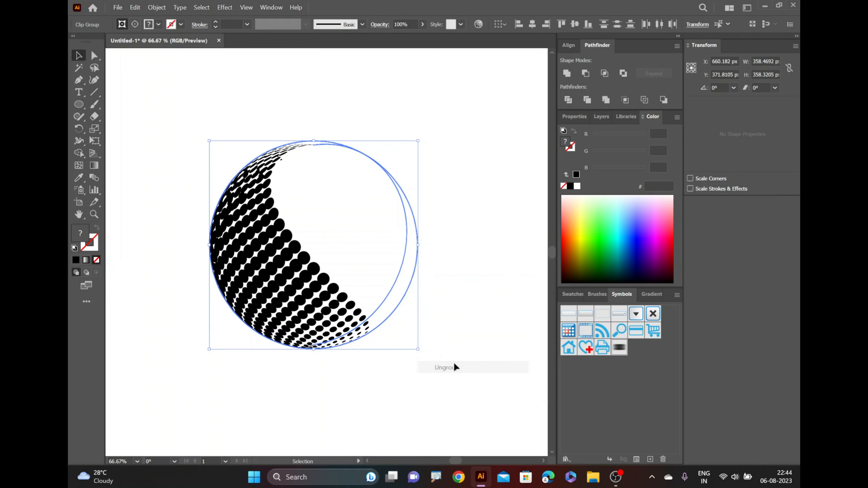
right_click(263, 249)
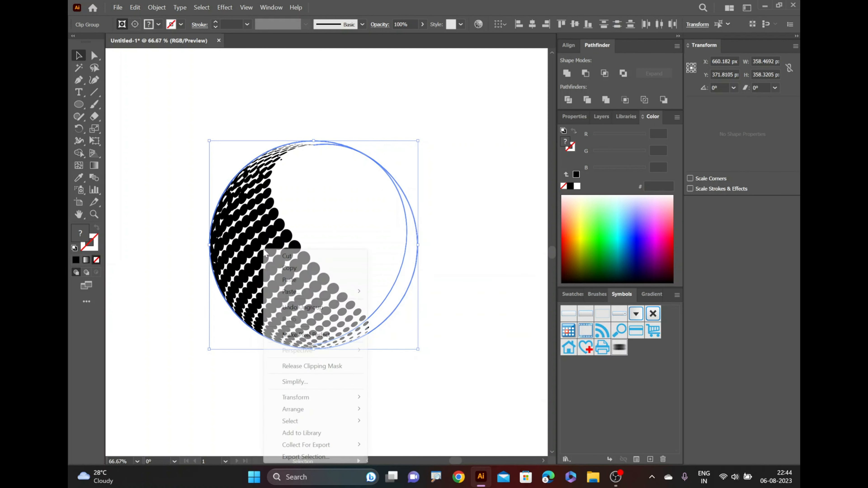
left_click(300, 367)
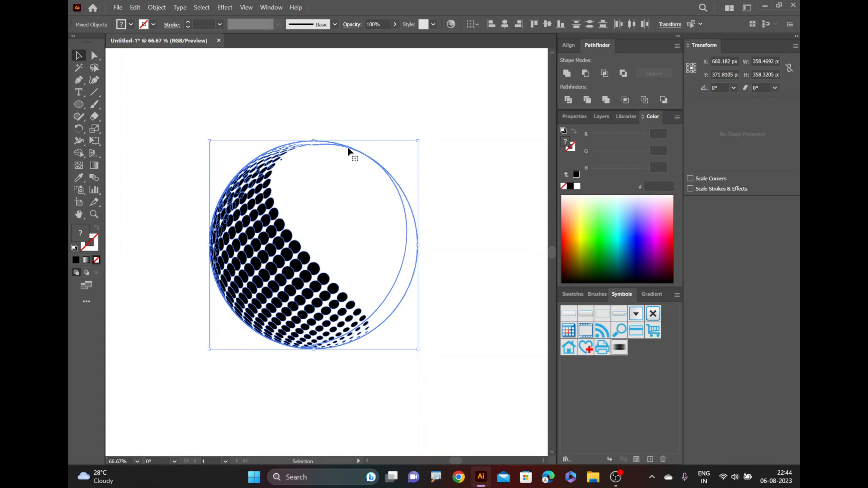
Step: Separate the halftone dots from the leftover empty circle paths and deselect the dots
left_click_drag(348, 147, 475, 159)
left_click(420, 169)
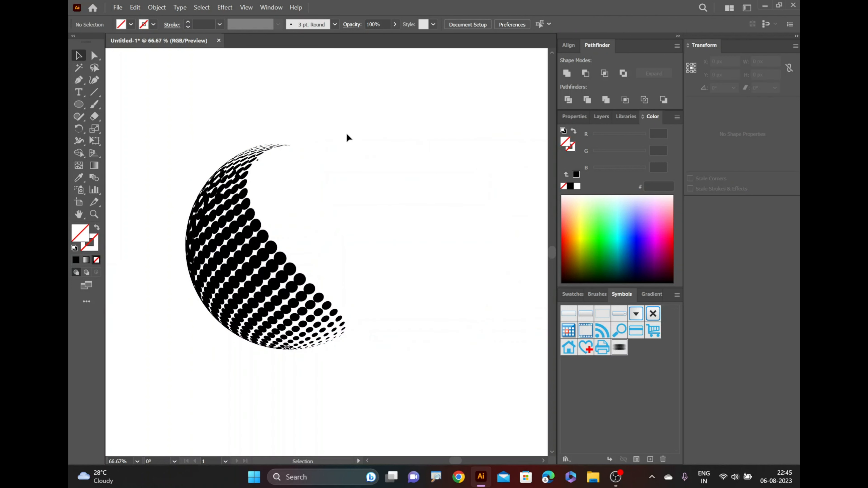
left_click_drag(292, 228, 292, 228)
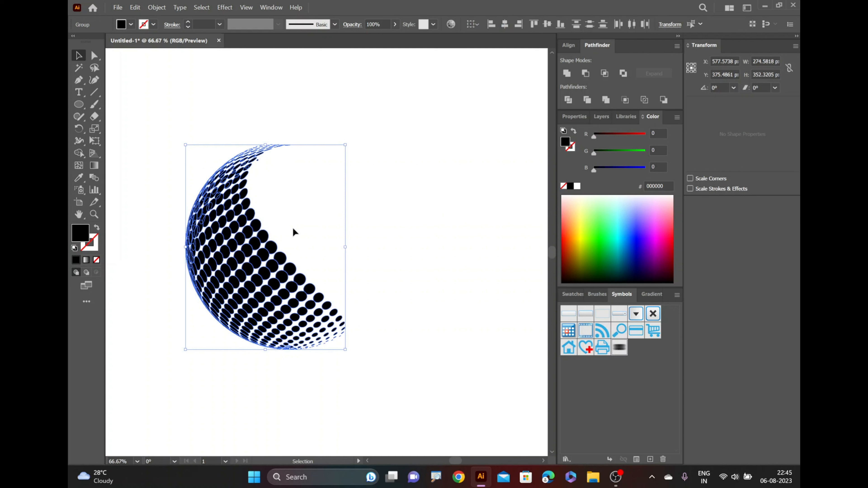
left_click(396, 236)
Step: Select all the halftone dots and fill them with the white-to-black linear gradient
left_click_drag(187, 153, 293, 301)
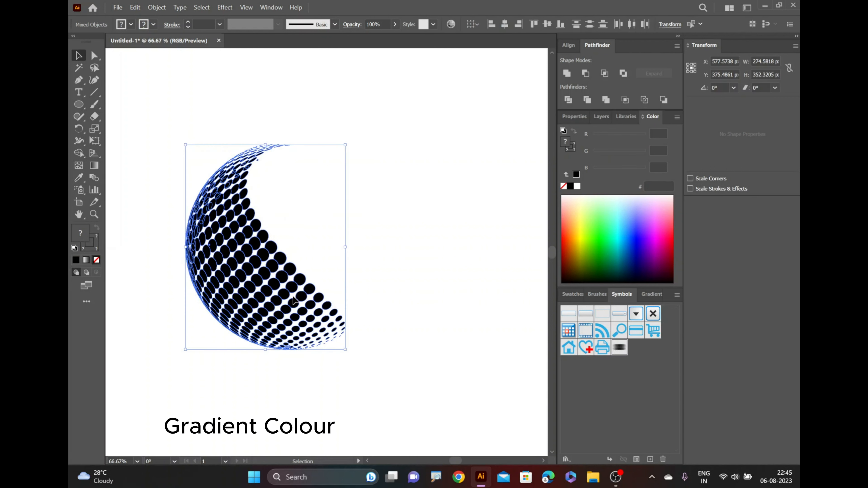
left_click(647, 298)
left_click(578, 313)
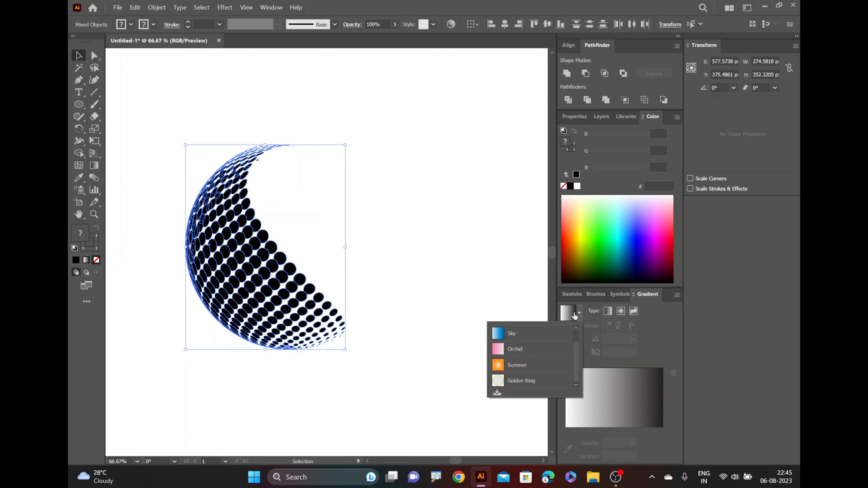
left_click(546, 331)
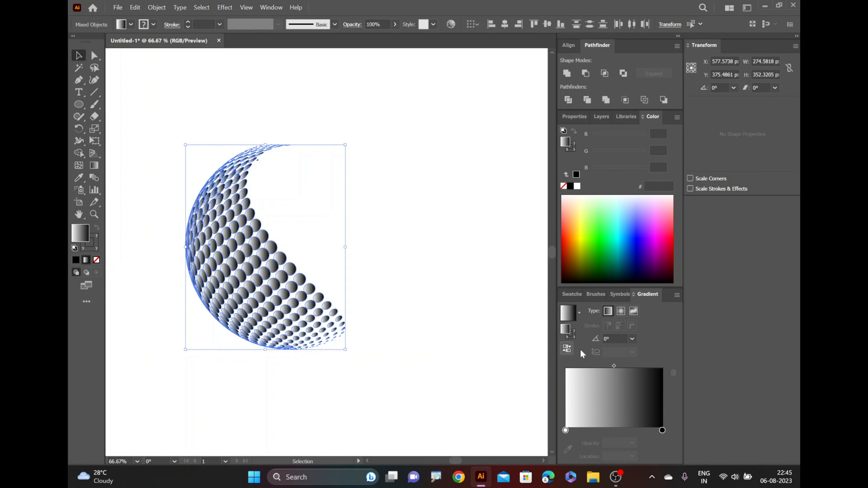
Step: Recolour the gradient's black end stop with the dark red swatch C1272D
double_click(661, 430)
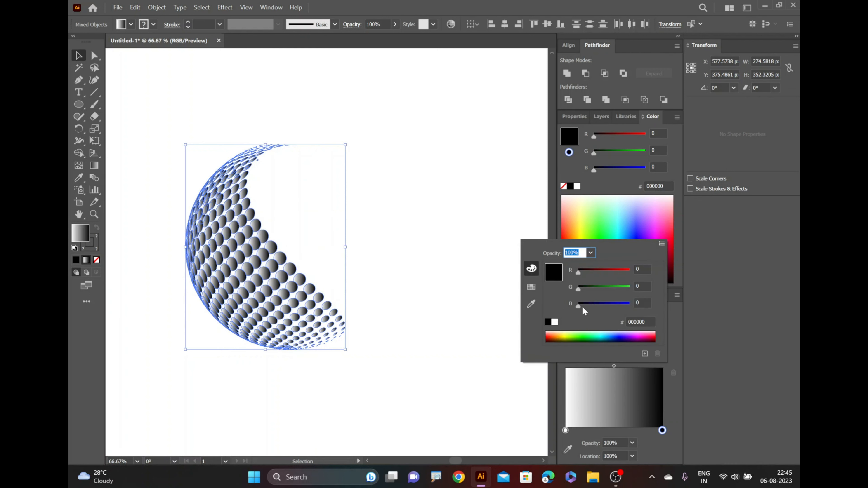
left_click(531, 287)
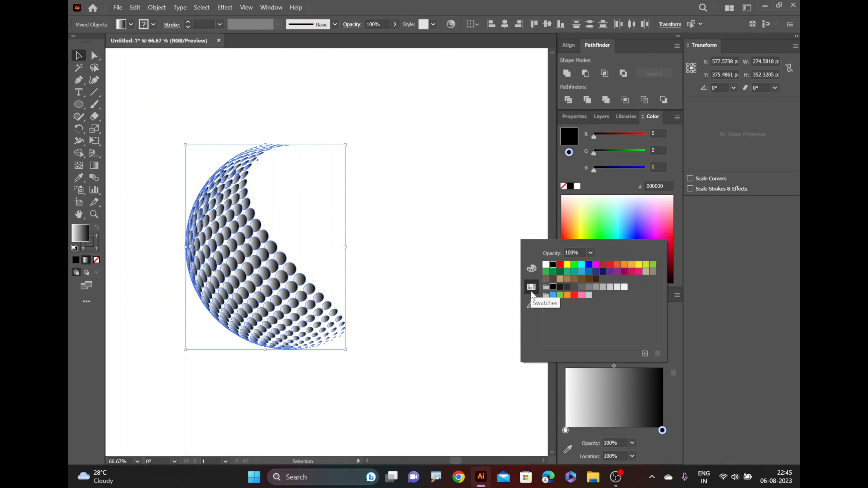
left_click(596, 264)
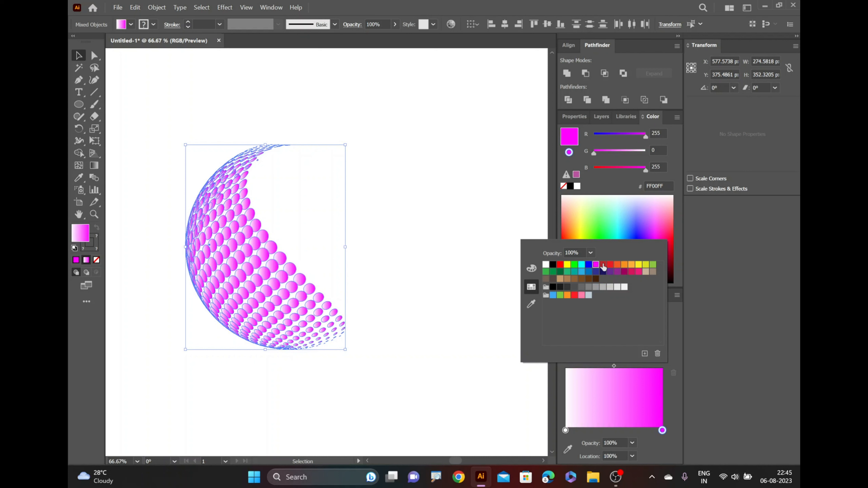
left_click(603, 265)
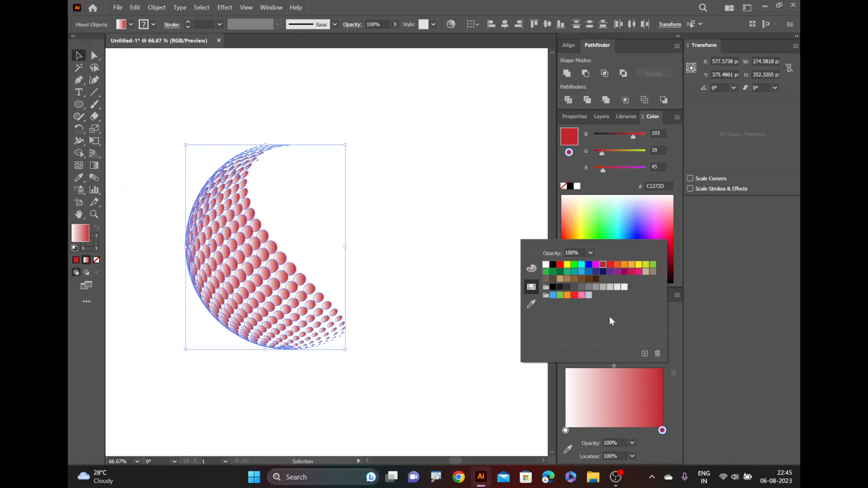
left_click(662, 431)
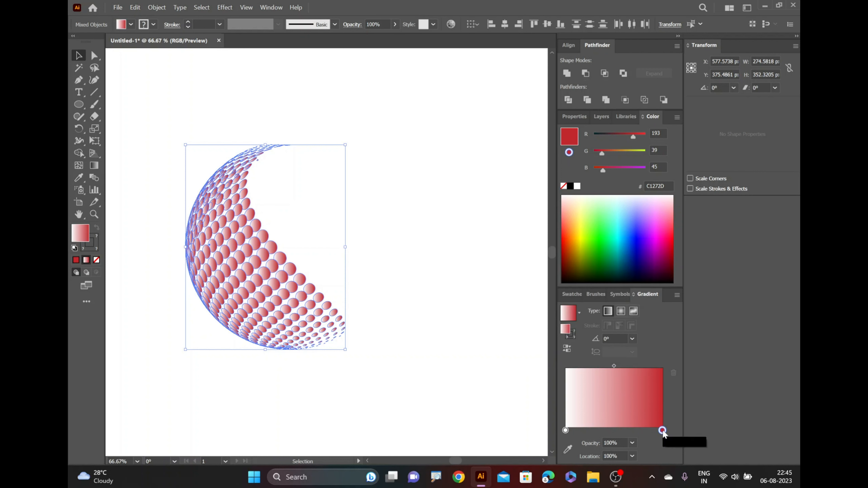
Step: Add a middle gradient stop at about 51% and colour it with the purple swatch 662D91
left_click(618, 431)
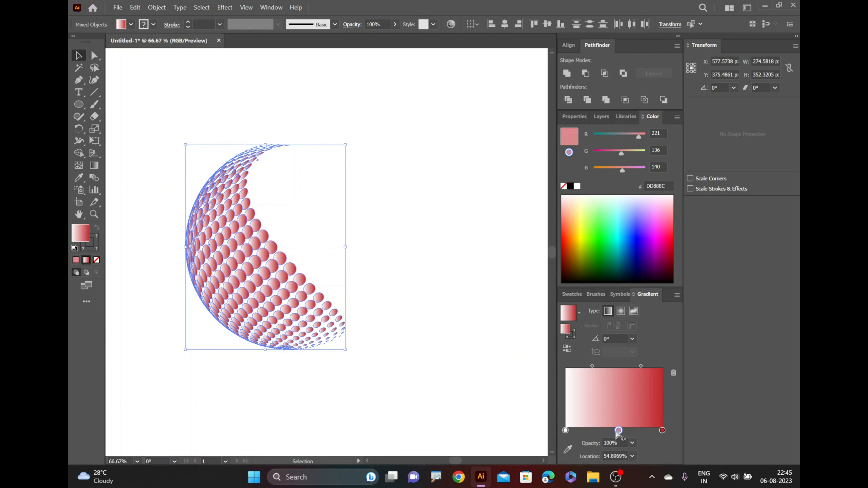
left_click_drag(617, 430, 614, 430)
double_click(614, 430)
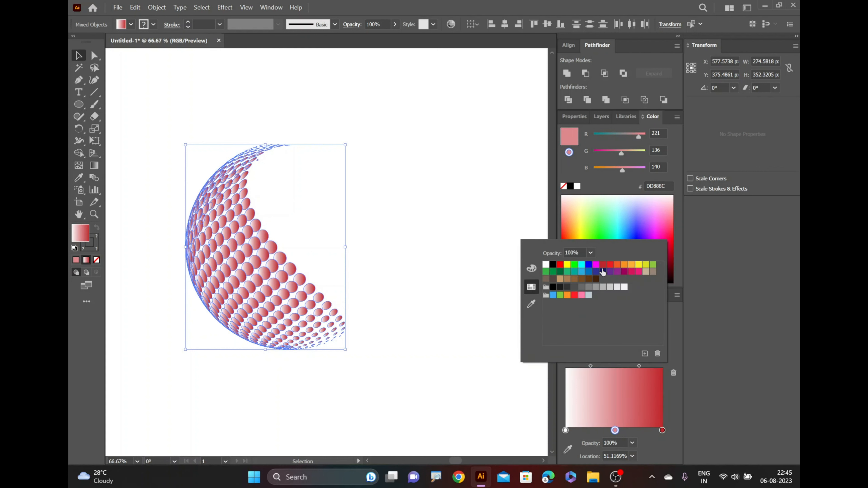
left_click(609, 273)
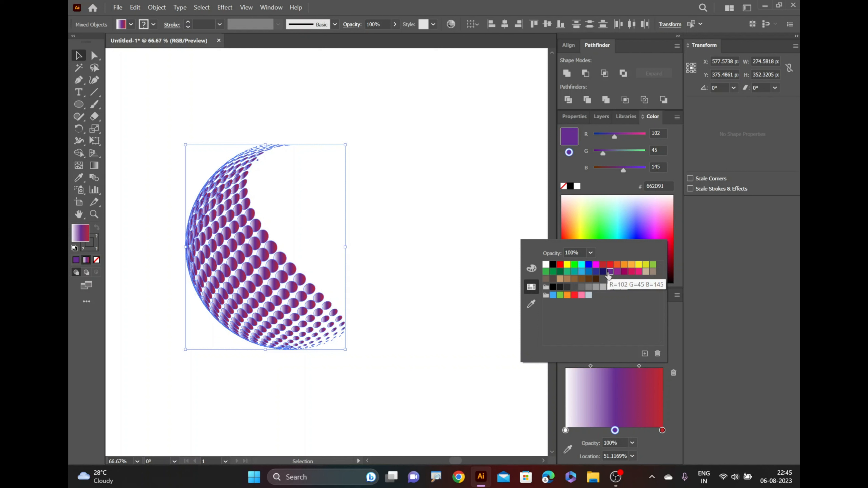
Step: Recolour the white starting stop cyan (00FFFF) and shift the purple middle stop to about 47%
left_click(565, 430)
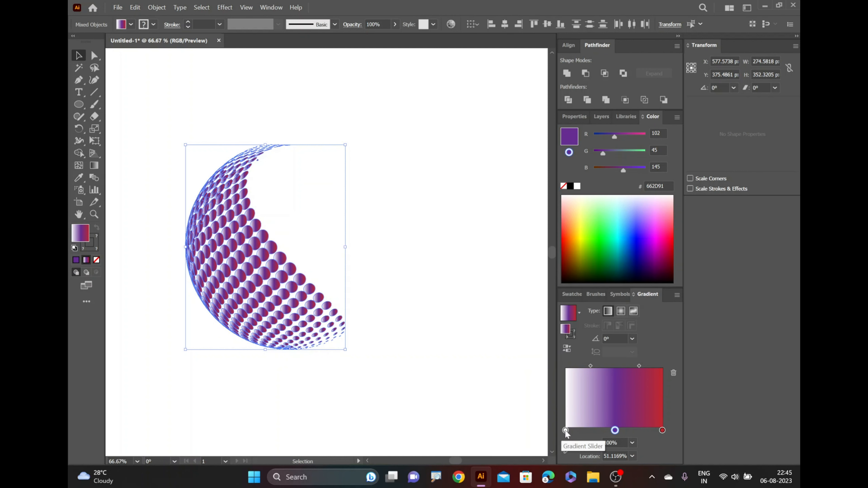
left_click(565, 430)
double_click(564, 430)
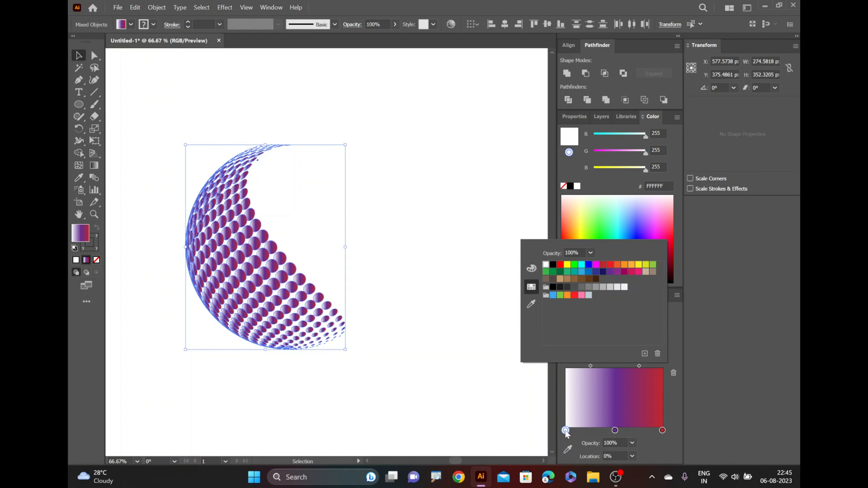
left_click(580, 266)
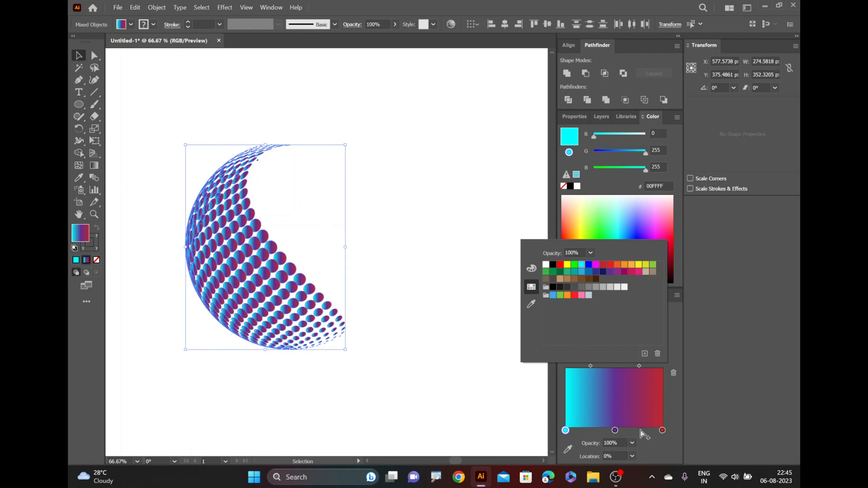
left_click(615, 430)
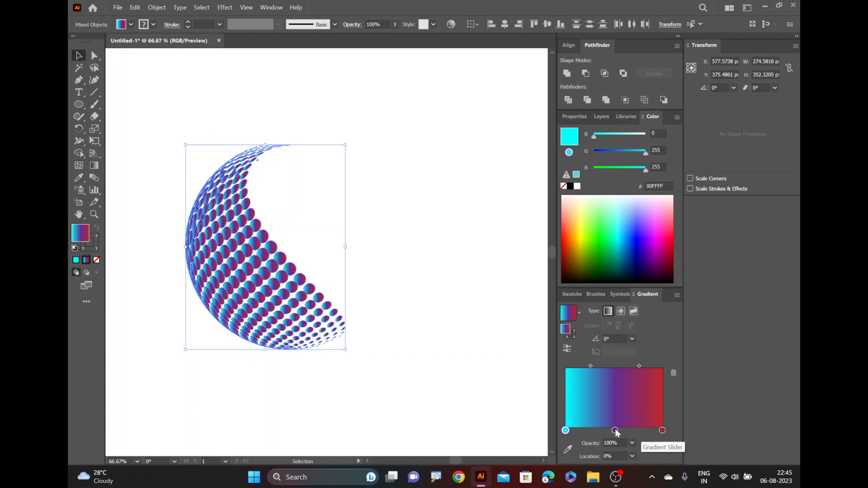
left_click_drag(615, 430, 611, 430)
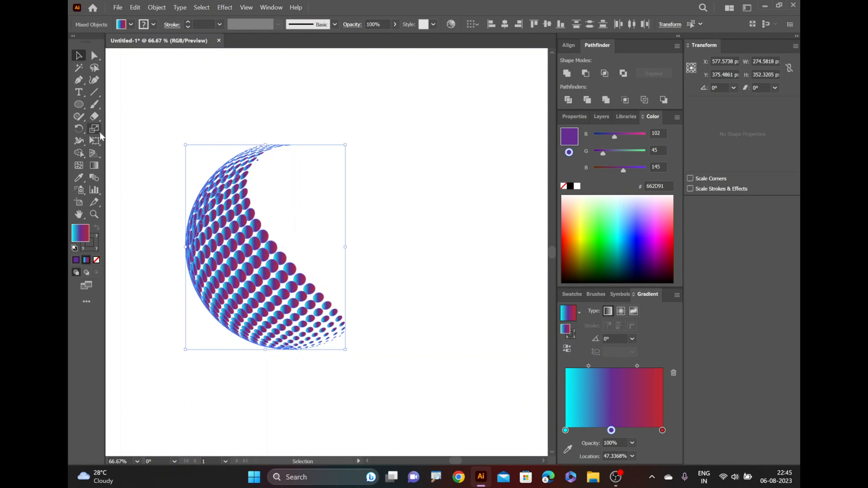
Step: Stretch one continuous gradient diagonally across all the dots from upper left to lower right, at about -54°, and deselect them
left_click(95, 165)
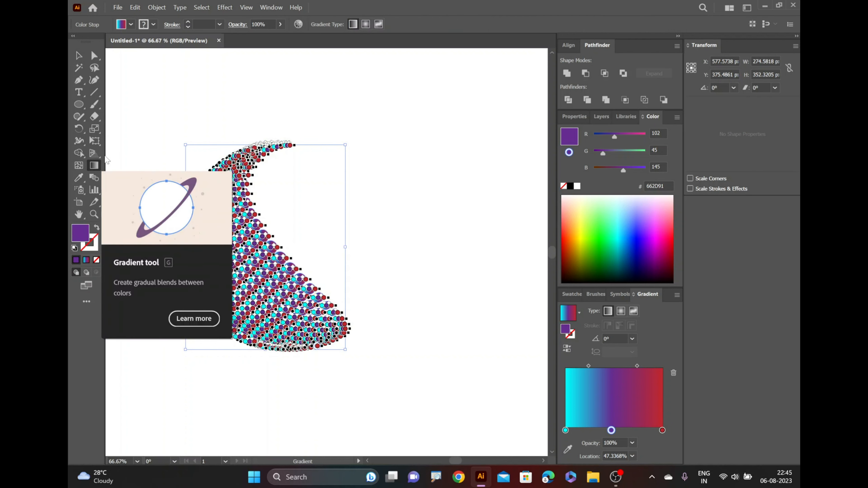
left_click_drag(164, 115, 345, 365)
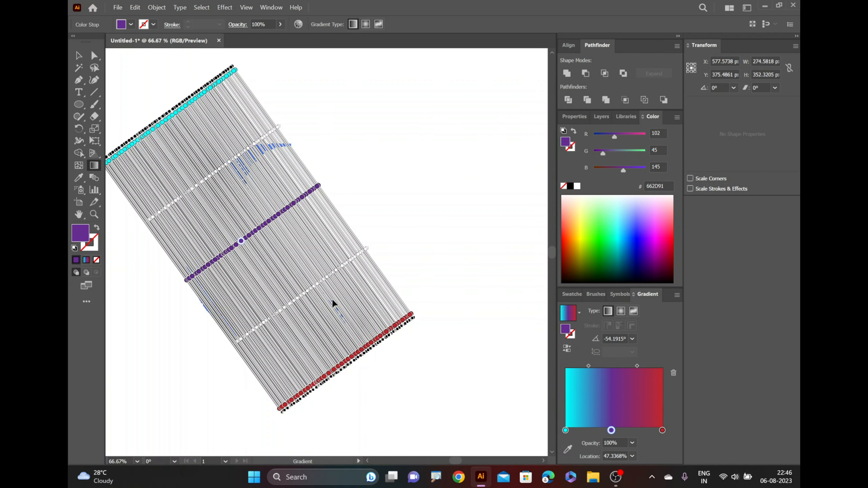
left_click(78, 55)
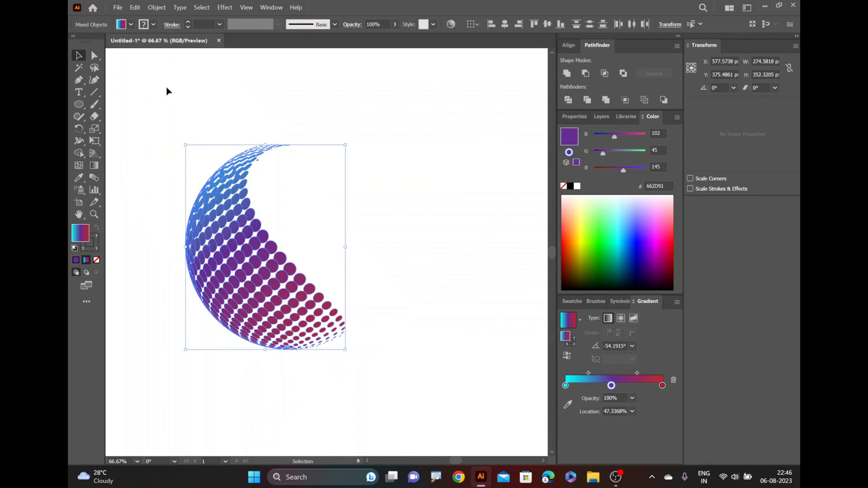
left_click(175, 99)
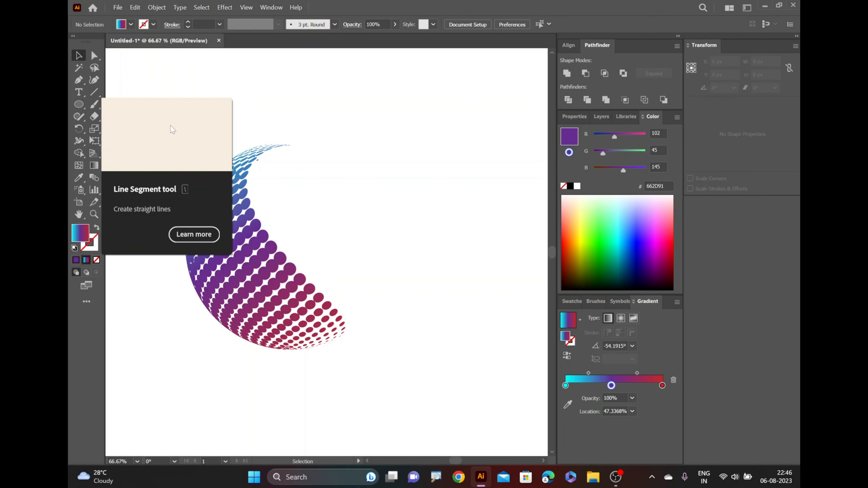
Step: Enlarge the coloured halftone sphere slightly, reposition it on the artboard, and deselect it
mouse_move(269, 227)
left_mouse_down()
mouse_move(263, 248)
mouse_move(270, 227)
left_mouse_up()
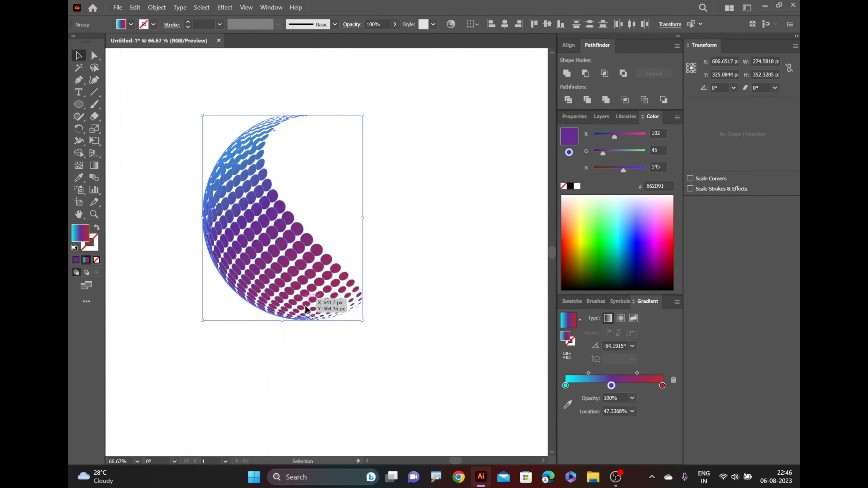
left_click_drag(361, 321, 379, 334)
left_click_drag(287, 256, 261, 262)
left_click(408, 363)
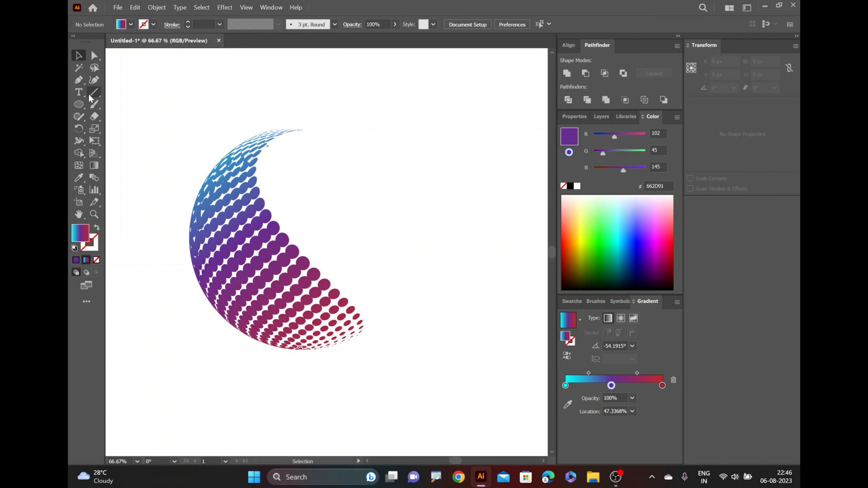
Step: Place a point text object just below the sphere, with size 36 pt and font EthnocentricRg-Italic
left_click(80, 92)
left_click(310, 365)
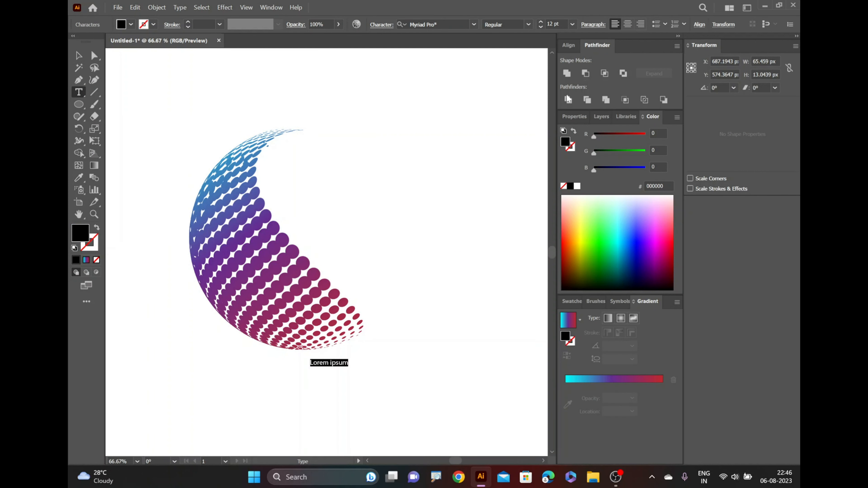
left_click(572, 25)
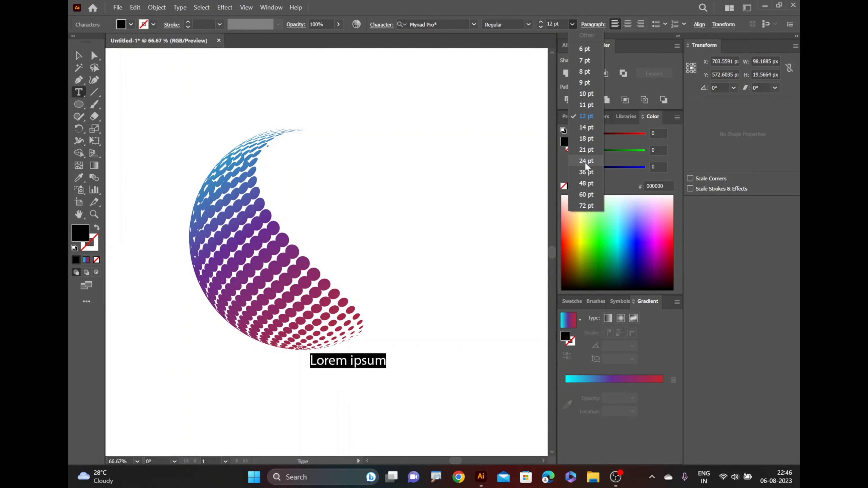
left_click(586, 172)
left_click(473, 24)
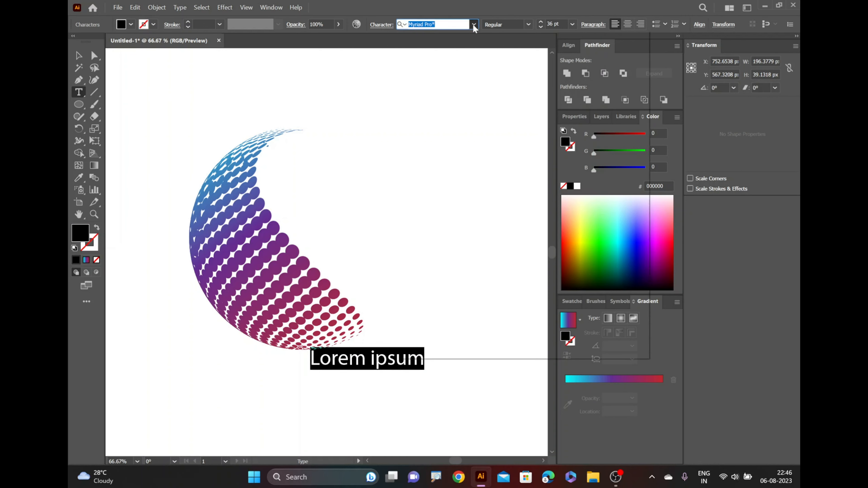
scroll(514, 260, "down", 8)
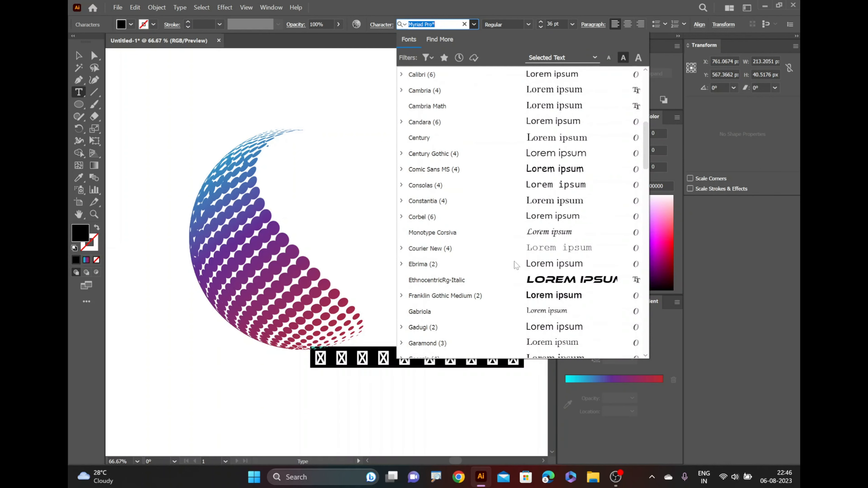
left_click(553, 234)
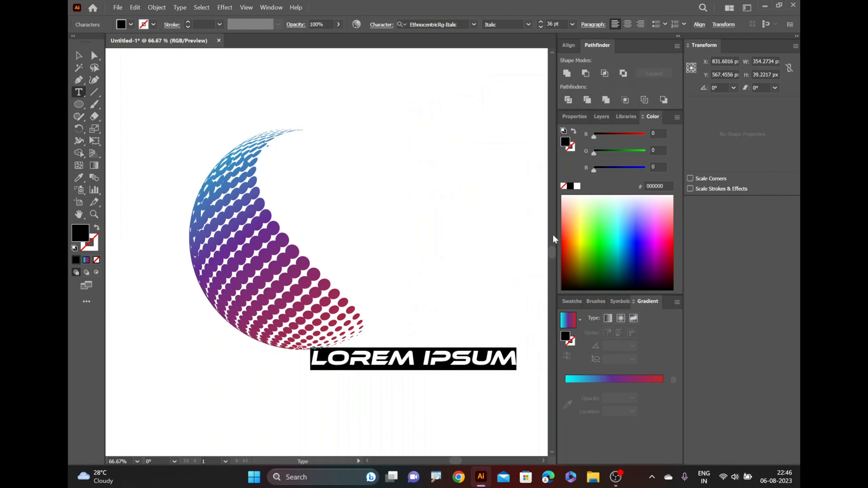
Step: Enter the text "COMAPNY" with "NAME" on a second line, indented to sit centred beneath it
type("COMAPNY")
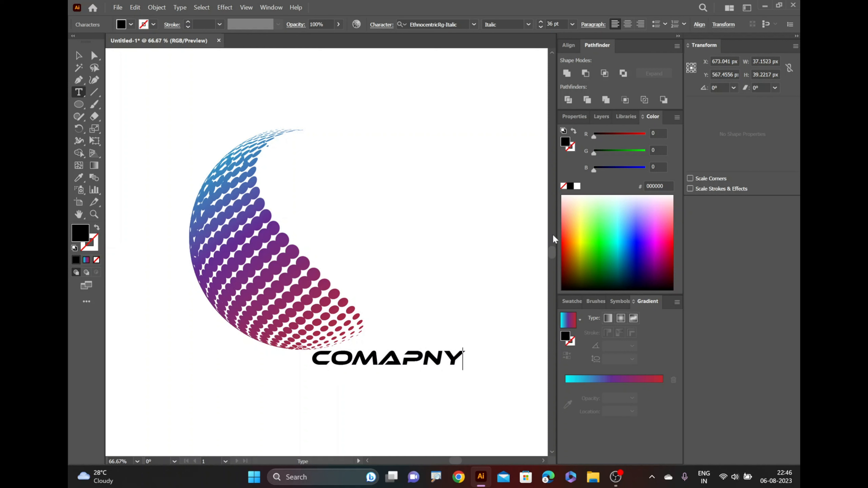
key("Return")
type("NAME")
key("Home")
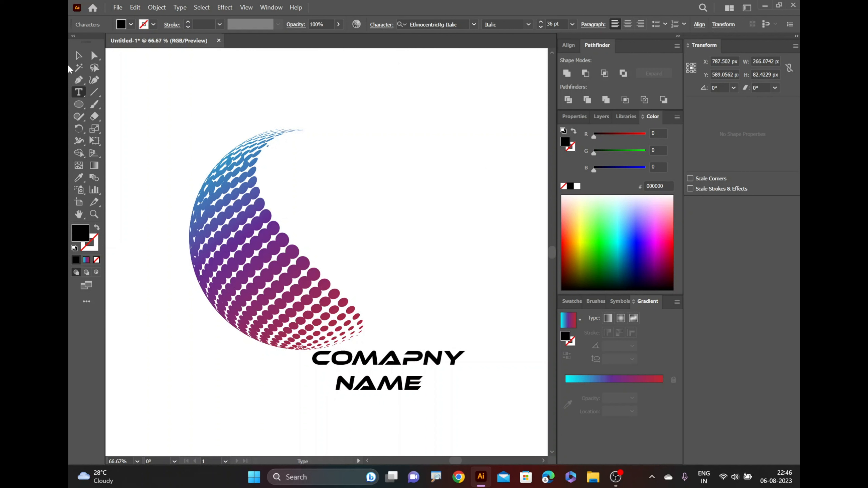
Step: Scale the two-line text down to about 25 pt, place it under the sphere's lower right edge, and deselect it
left_click(78, 55)
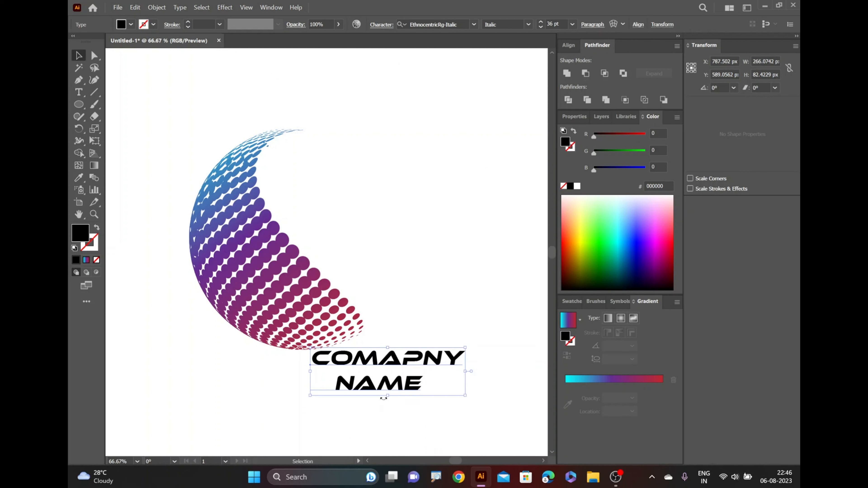
left_click_drag(387, 397, 360, 360)
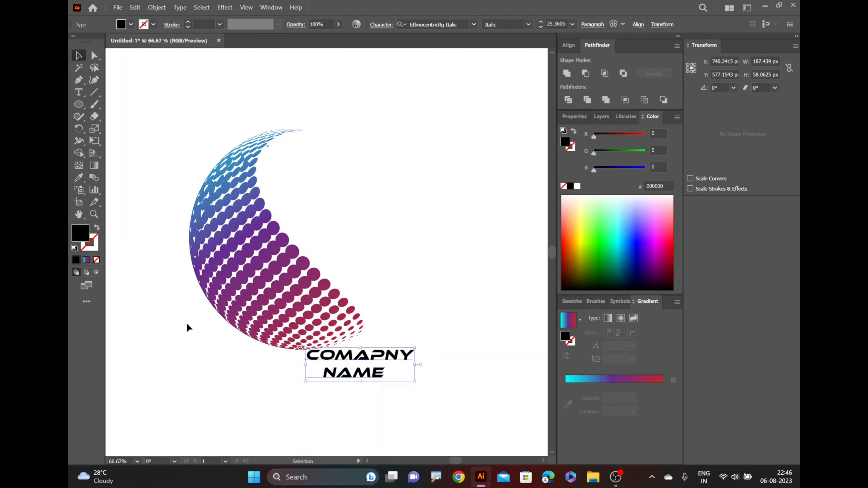
left_click(145, 194)
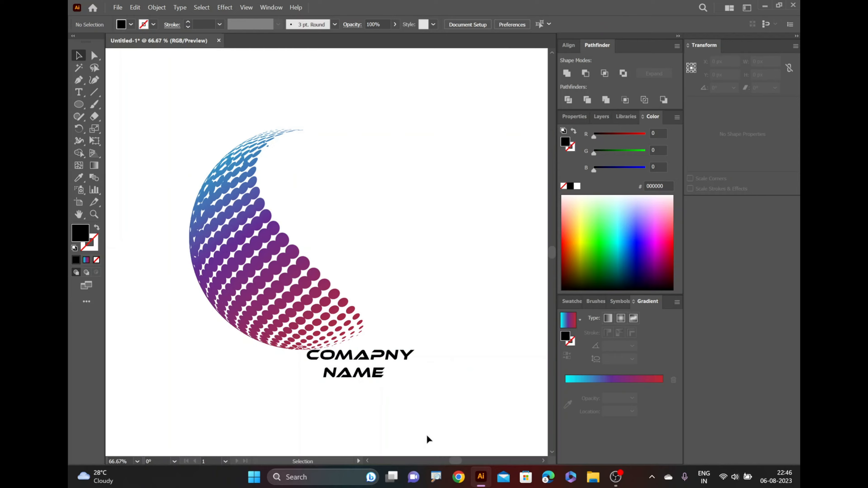